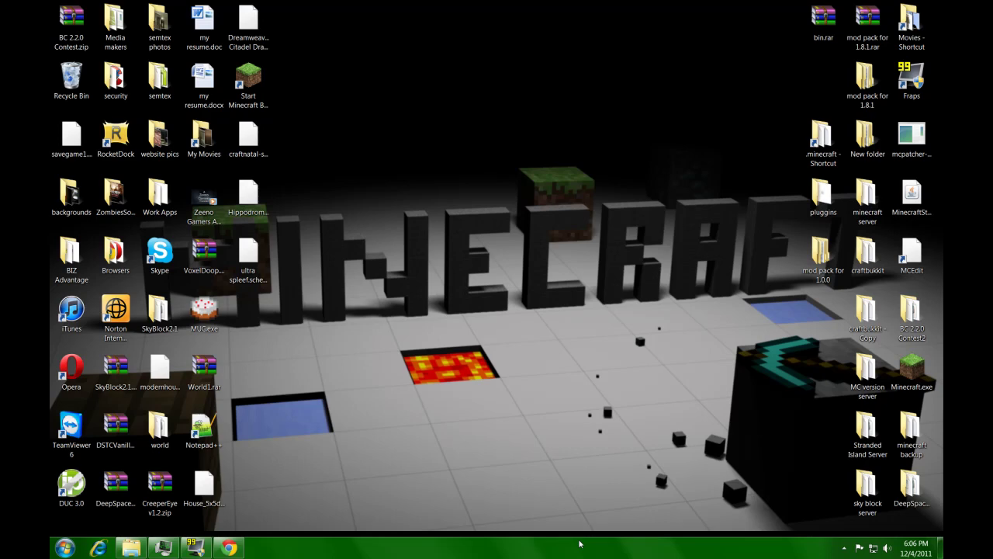
{"action": "right_click", "coordinate": [385, 92]}
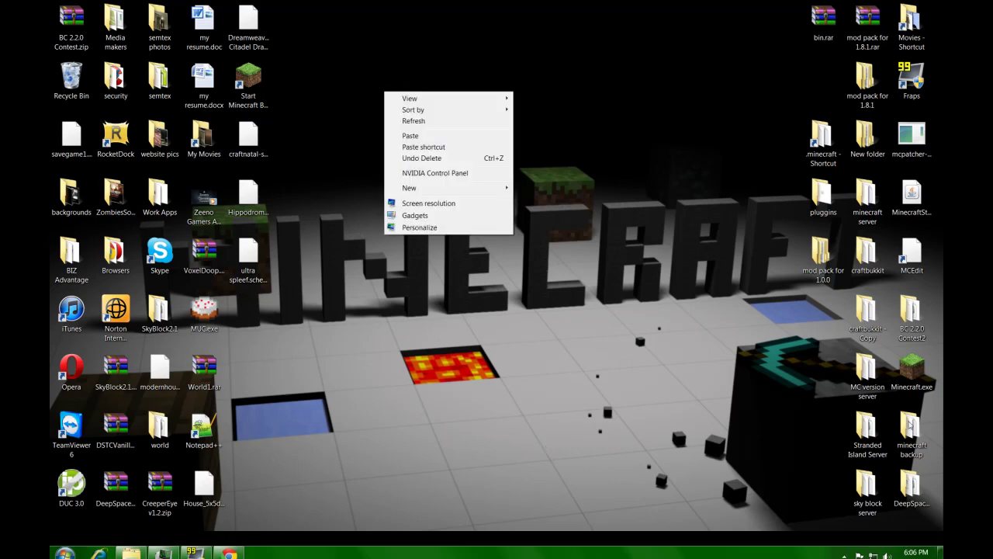
{"action": "left_click", "coordinate": [687, 370]}
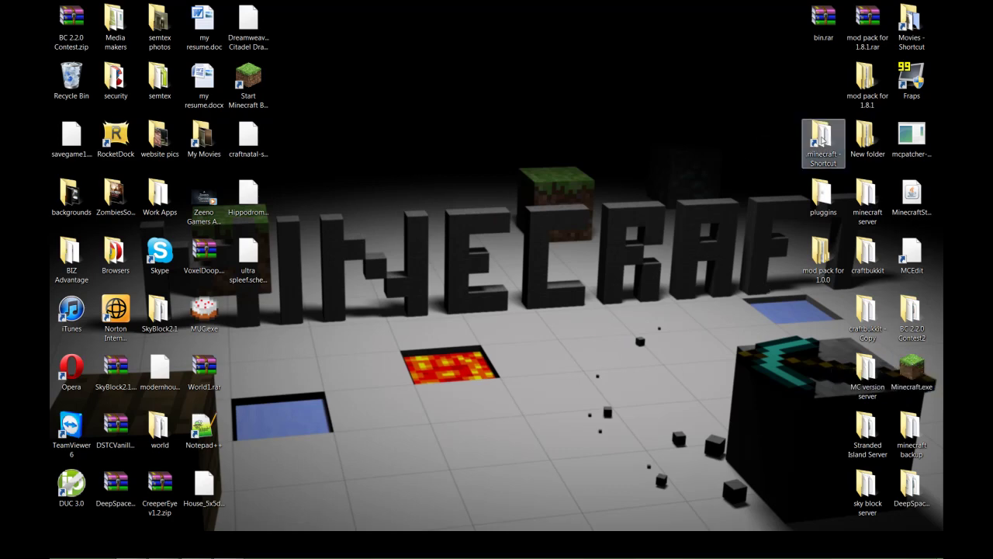
- Open the .minecraft folder from its desktop shortcut and check the contents of its texturepacks and saves subfolders
{"action": "double_click", "coordinate": [821, 139]}
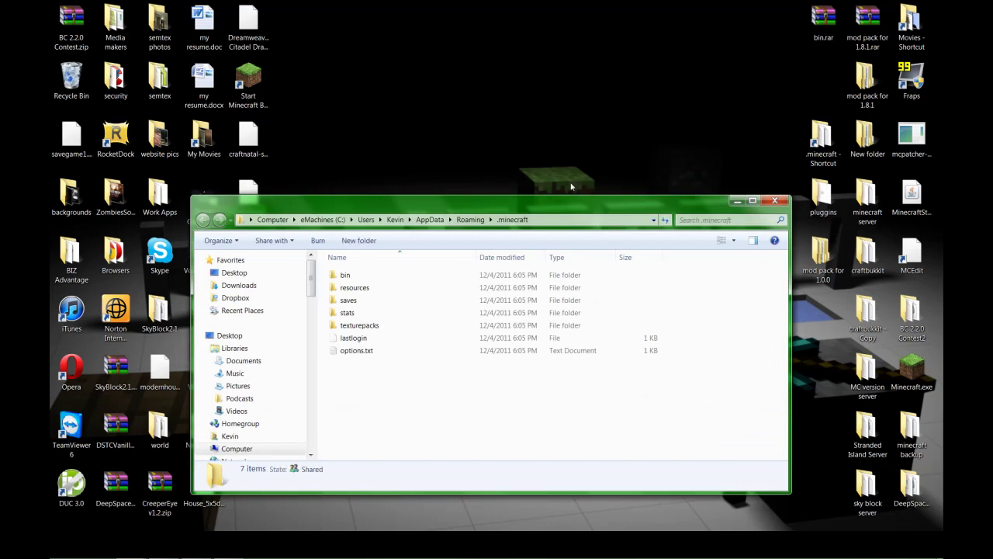
{"action": "left_click", "coordinate": [575, 218]}
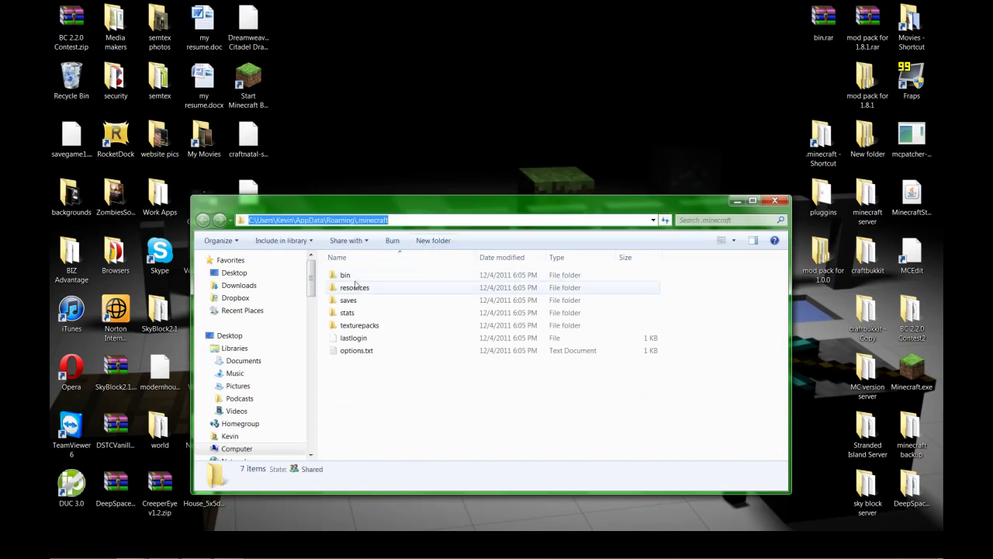
{"action": "double_click", "coordinate": [358, 326]}
{"action": "key", "text": "BackSpace"}
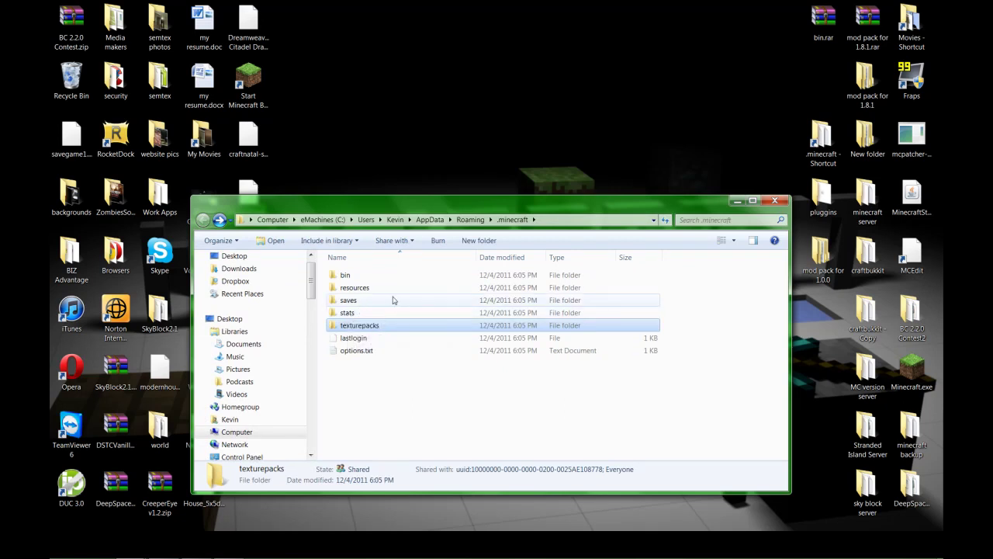
{"action": "double_click", "coordinate": [353, 300]}
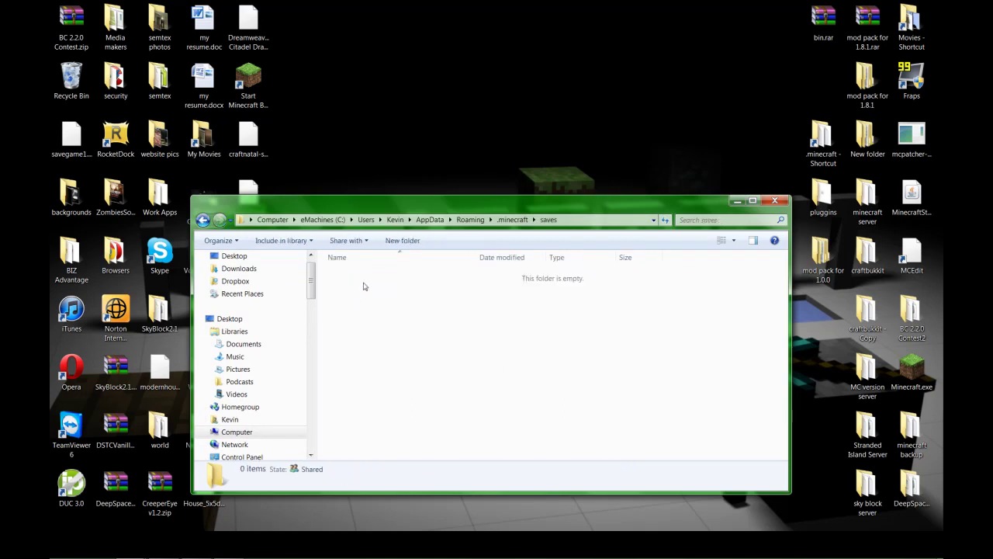
{"action": "left_click", "coordinate": [203, 222]}
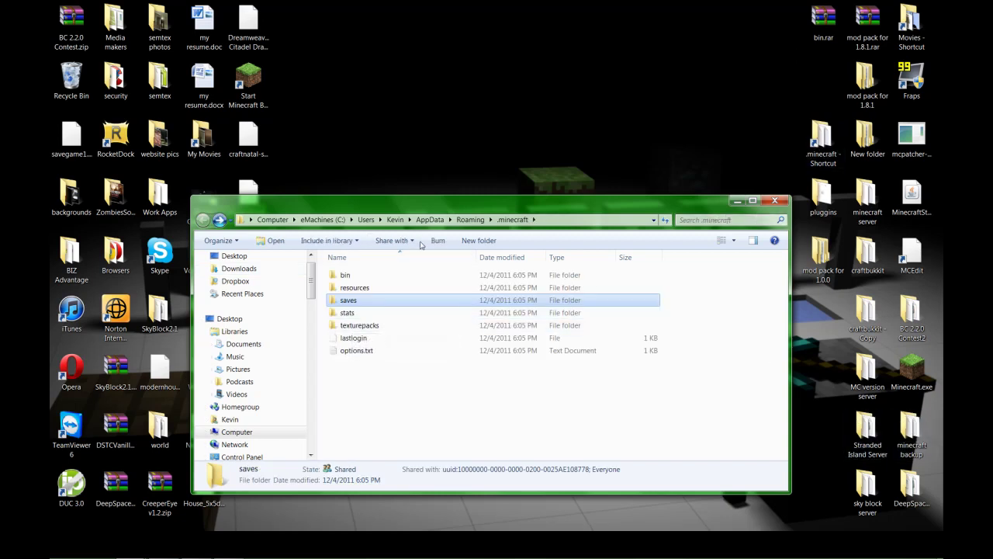
- Move all files and folders inside the .minecraft folder to the Recycle Bin and close the folder window
{"action": "left_click_drag", "start_coordinate": [351, 388], "coordinate": [339, 272]}
{"action": "right_click", "coordinate": [344, 288]}
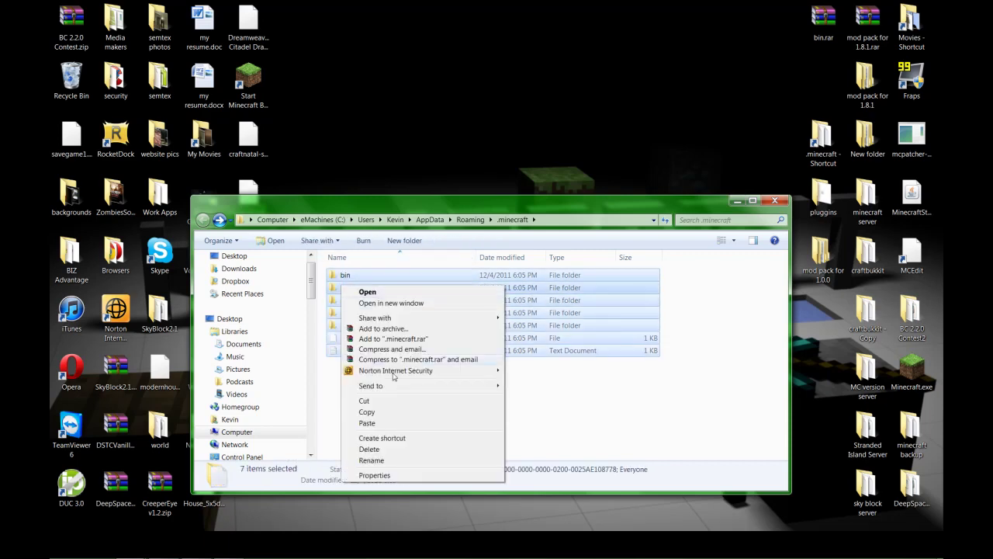
{"action": "left_click", "coordinate": [403, 448]}
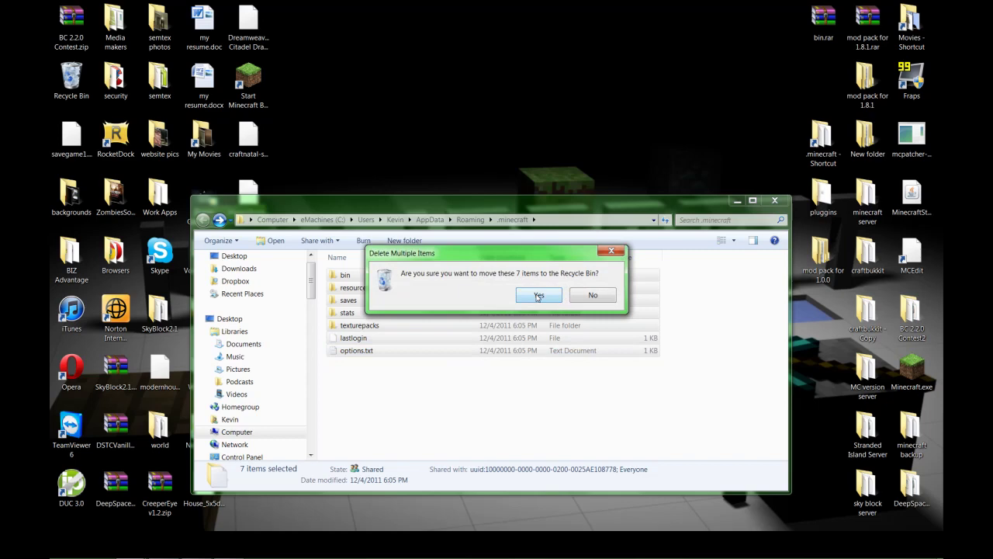
{"action": "left_click", "coordinate": [554, 295]}
{"action": "left_click", "coordinate": [774, 201]}
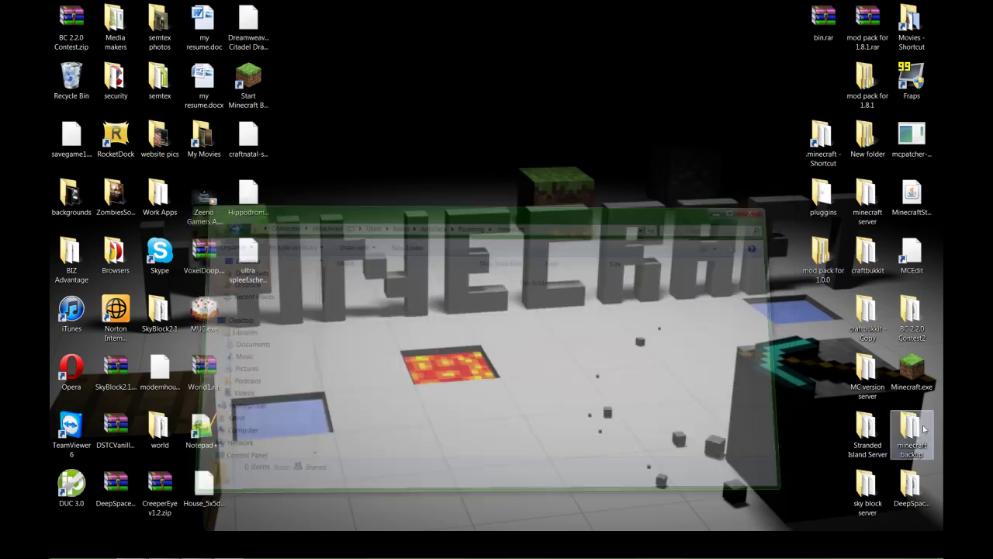
- Launch Minecraft, log in with the username and account password with password remembering enabled, and close the game at its title screen
{"action": "double_click", "coordinate": [912, 371]}
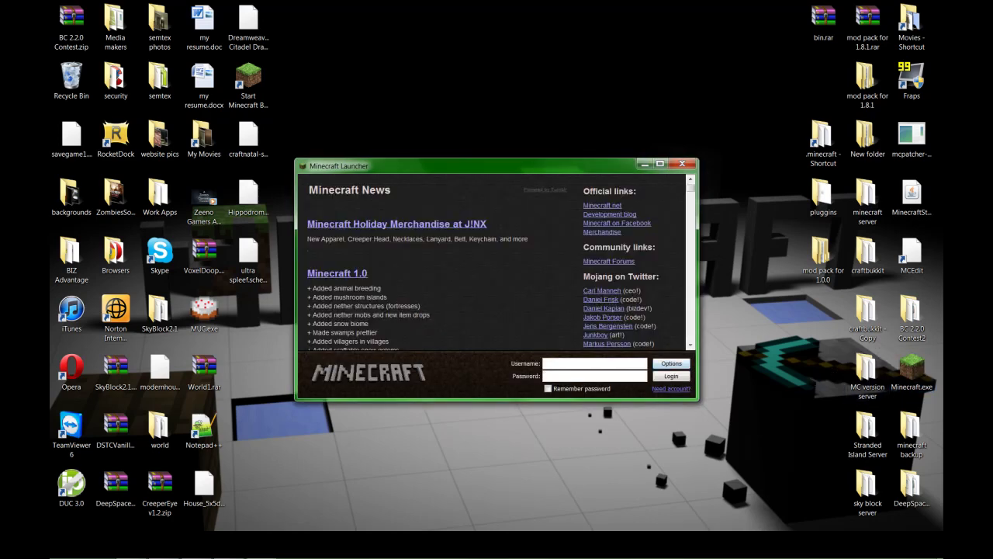
{"action": "type", "text": "madcock83"}
{"action": "key", "text": "Tab"}
{"action": "type", "text": "********"}
{"action": "left_click", "coordinate": [548, 389]}
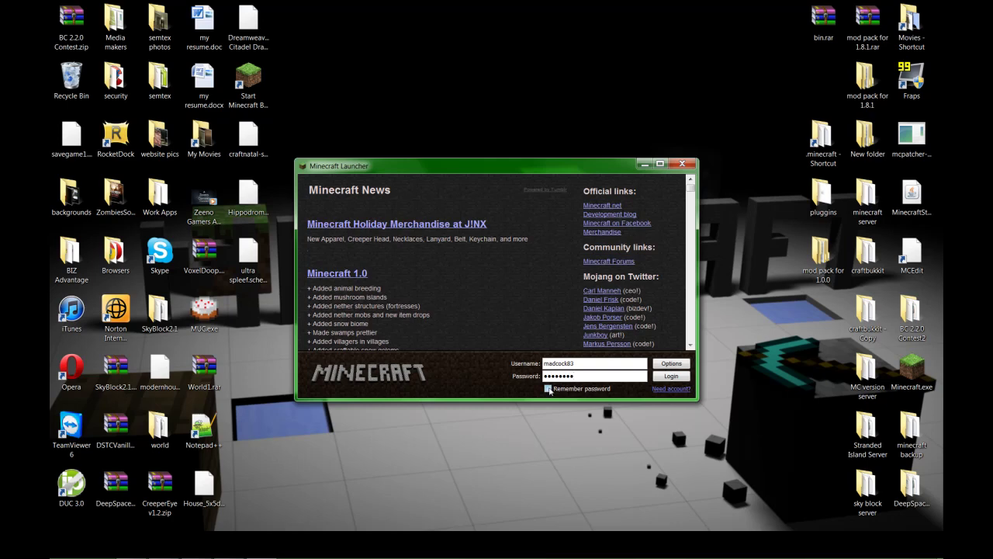
{"action": "left_click", "coordinate": [670, 377]}
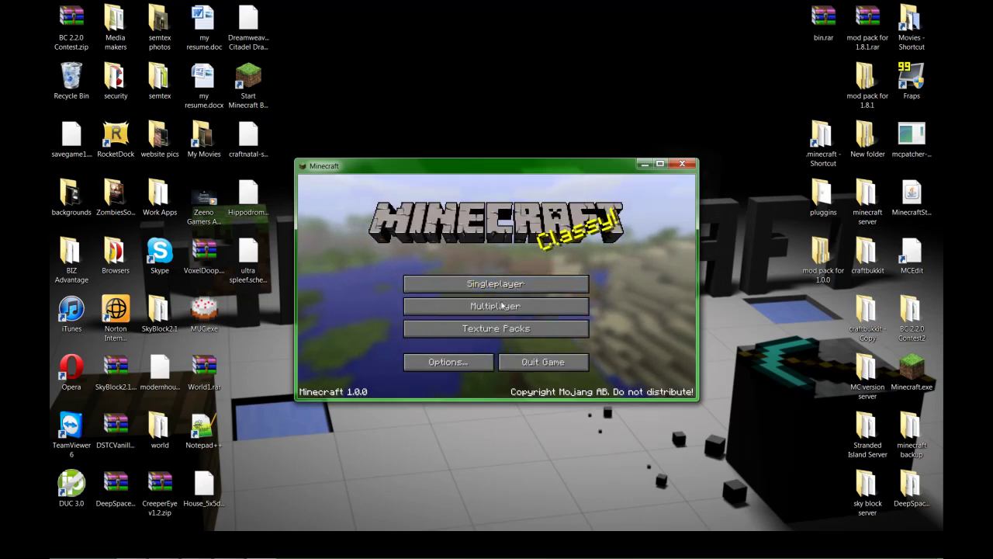
{"action": "left_click", "coordinate": [681, 164]}
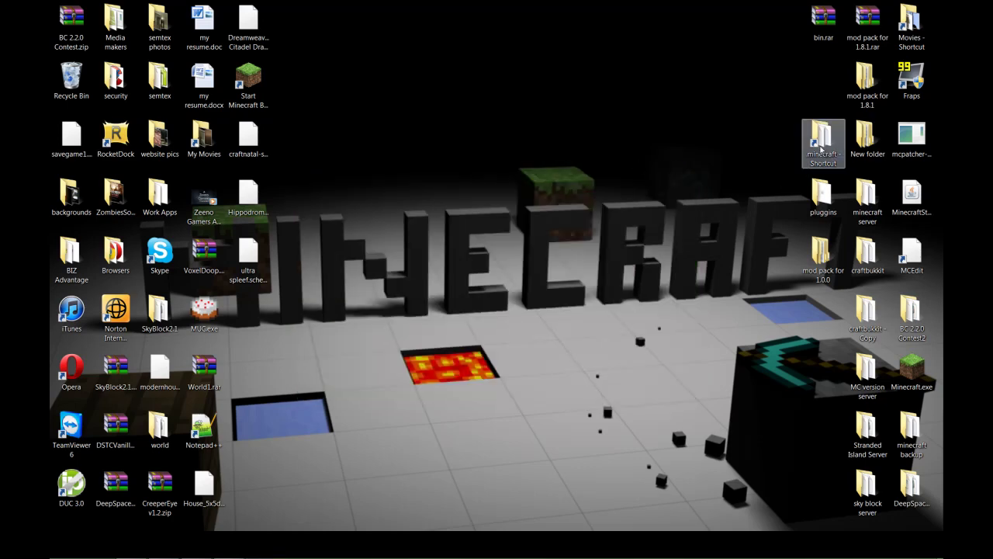
- Go to the bin folder inside .minecraft and open minecraft.jar as an archive in WinRAR
{"action": "double_click", "coordinate": [813, 149]}
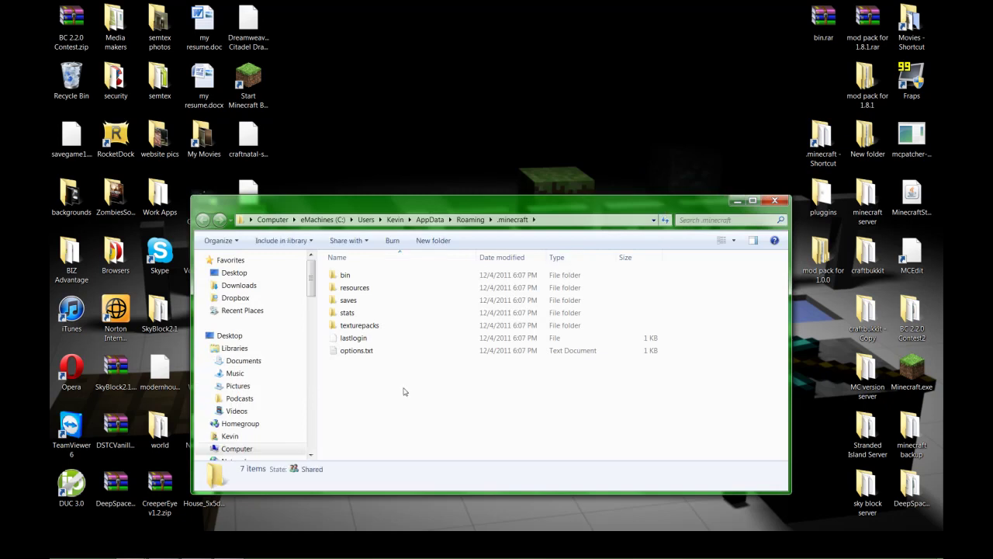
{"action": "double_click", "coordinate": [368, 274]}
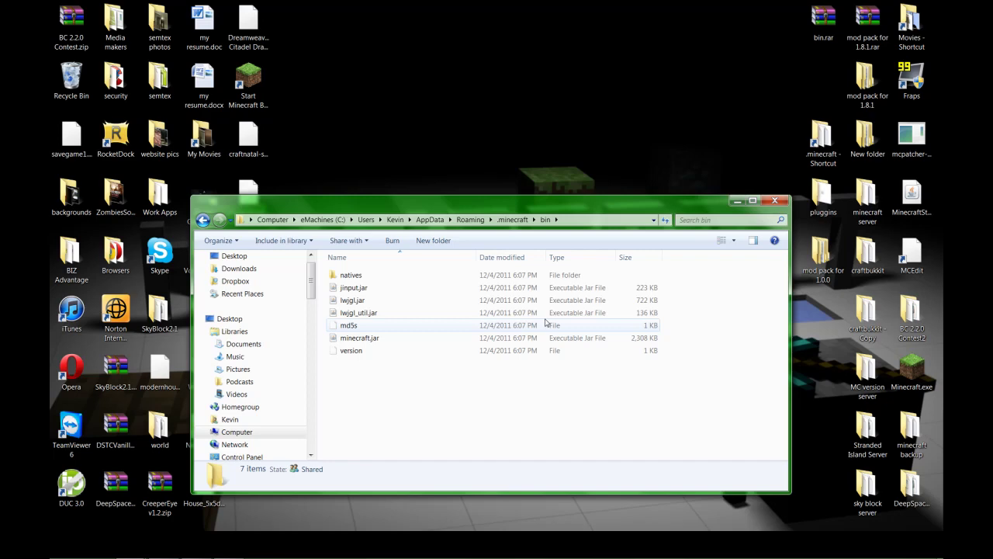
{"action": "right_click", "coordinate": [418, 343]}
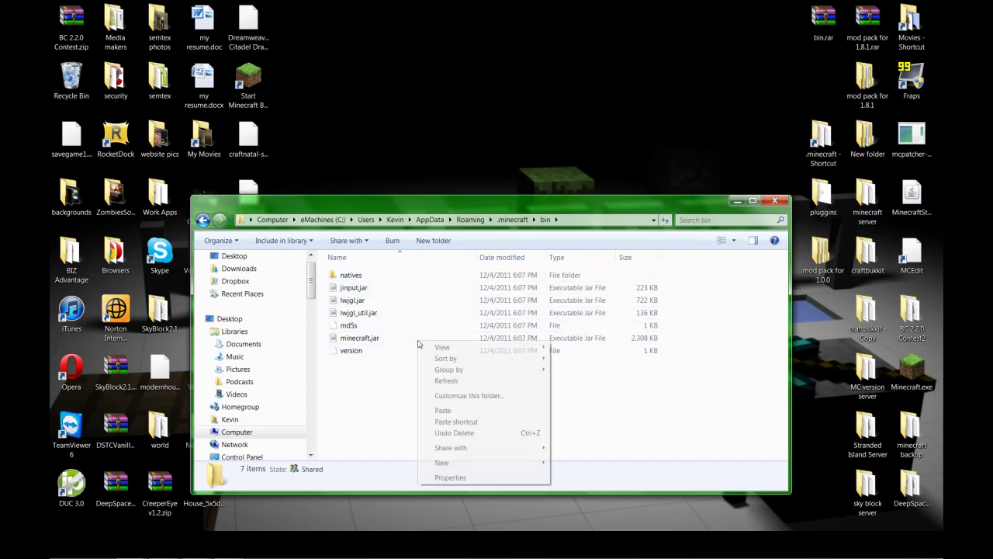
{"action": "left_click", "coordinate": [379, 343]}
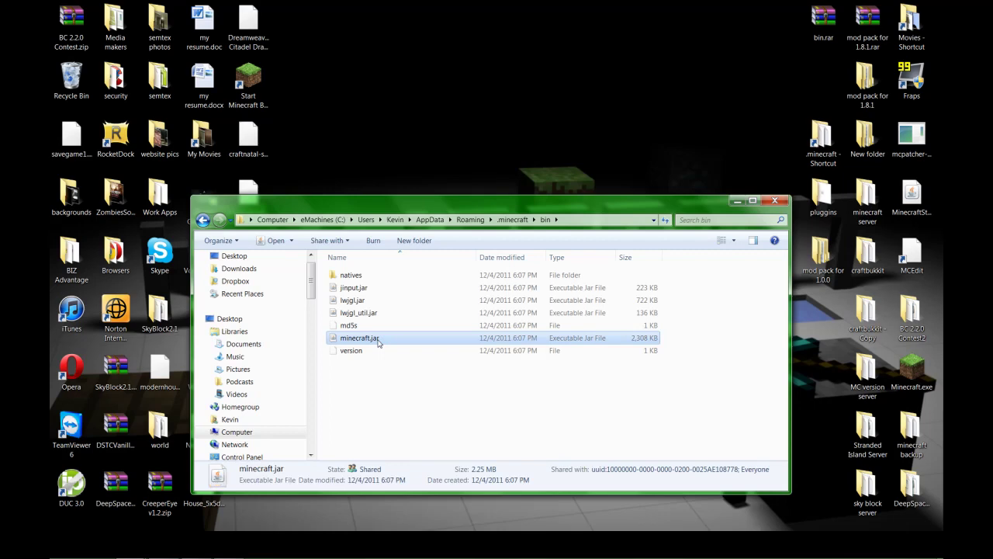
{"action": "right_click", "coordinate": [379, 343]}
{"action": "mouse_move", "coordinate": [455, 368]}
{"action": "left_click", "coordinate": [505, 383]}
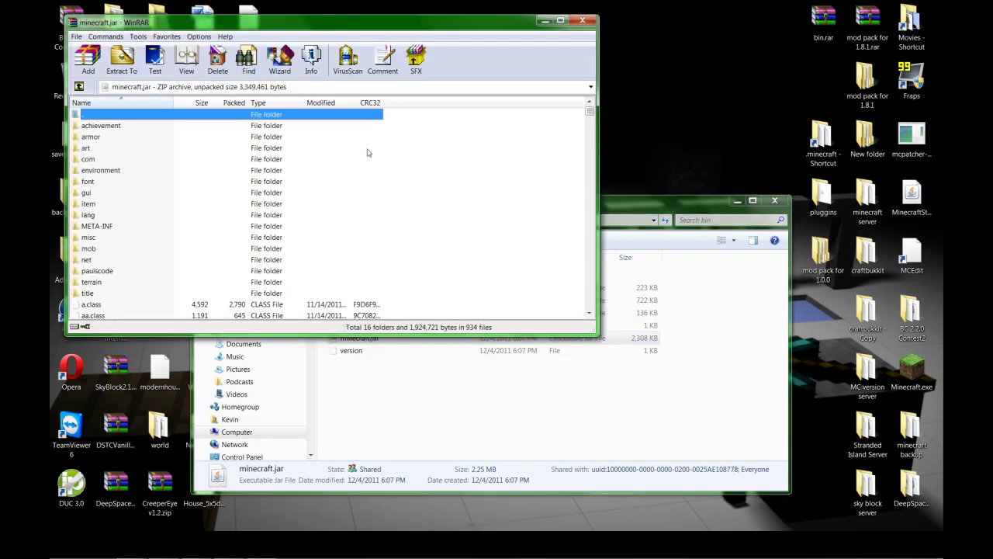
- Delete the META-INF folder from the minecraft.jar archive and confirm the deletion
{"action": "left_click", "coordinate": [109, 226]}
{"action": "right_click", "coordinate": [109, 226]}
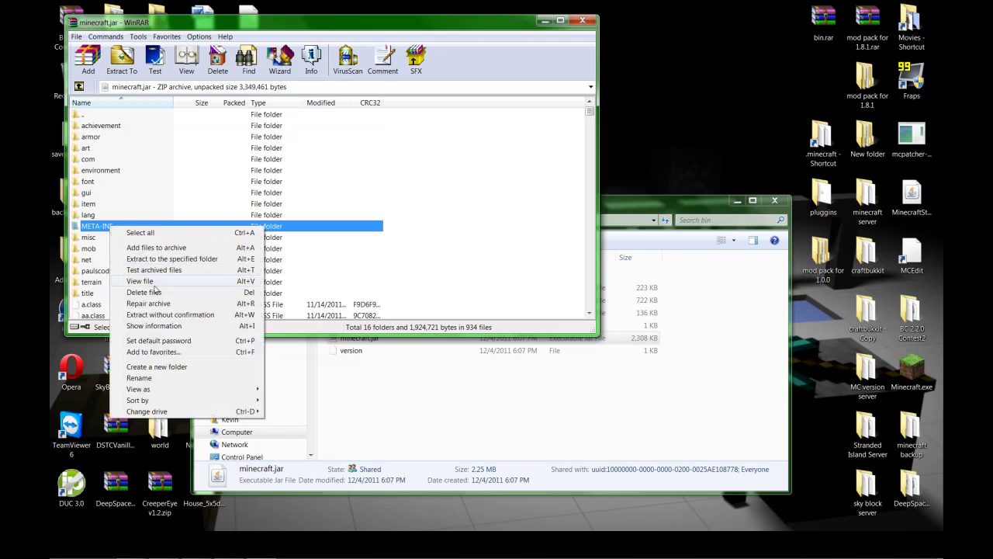
{"action": "left_click", "coordinate": [155, 292]}
{"action": "left_click", "coordinate": [498, 329]}
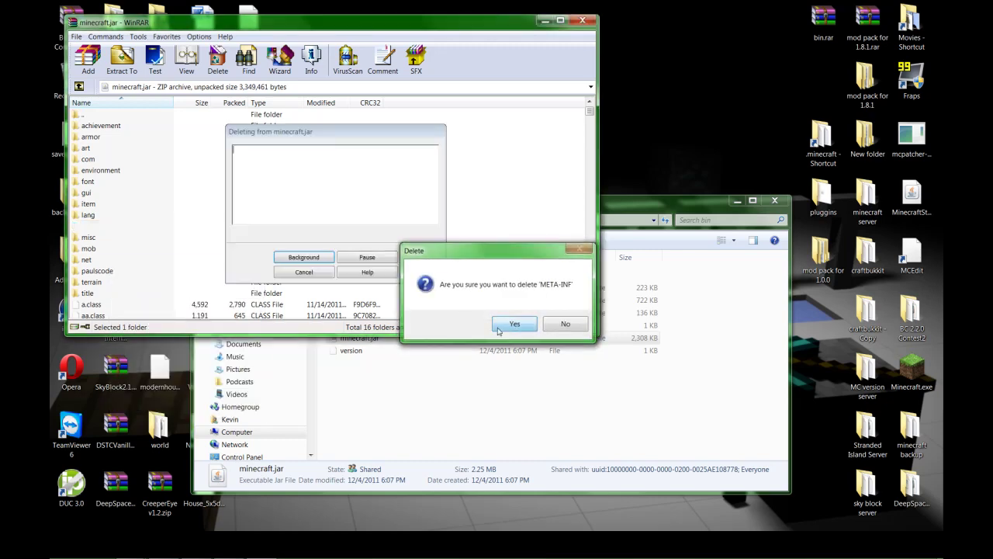
{"action": "left_click", "coordinate": [513, 324]}
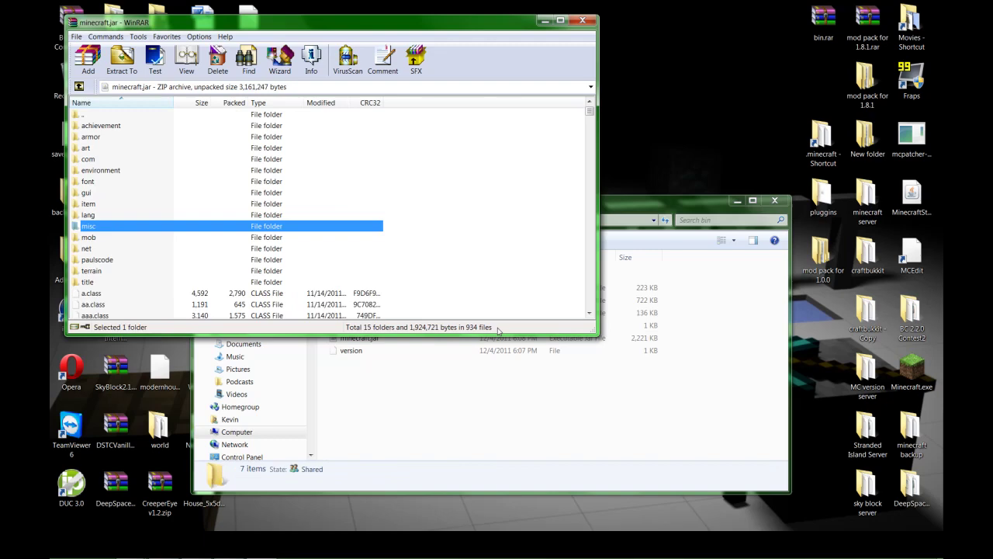
- Switch to Google Chrome and search Google for "toomanyitems"
{"action": "left_click", "coordinate": [613, 210]}
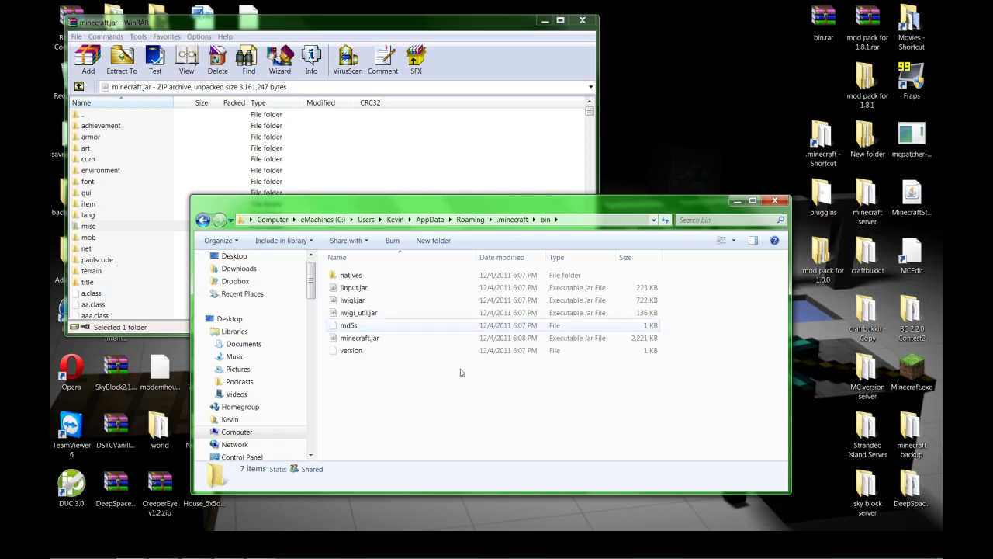
{"action": "mouse_move", "coordinate": [233, 555]}
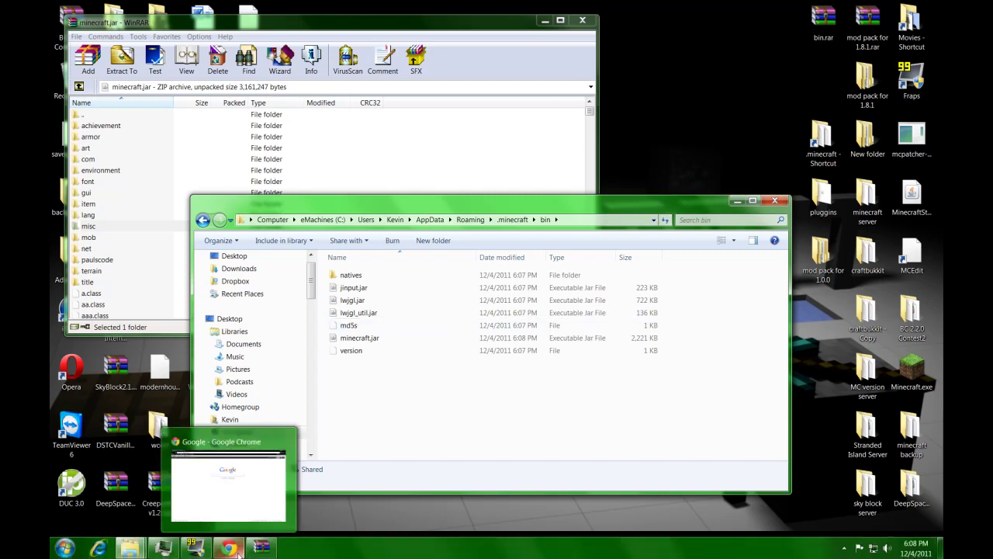
{"action": "left_click", "coordinate": [229, 548]}
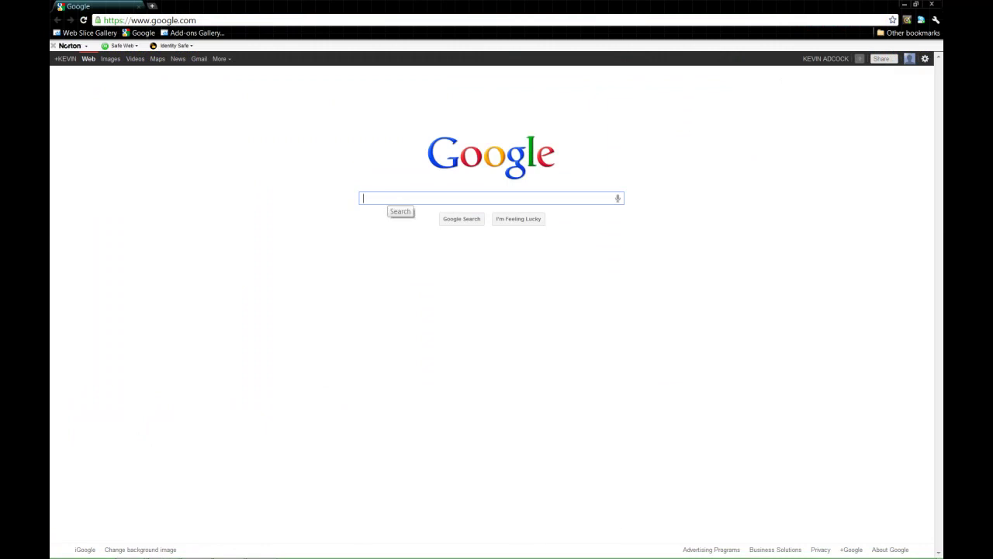
{"action": "type", "text": "tooman"}
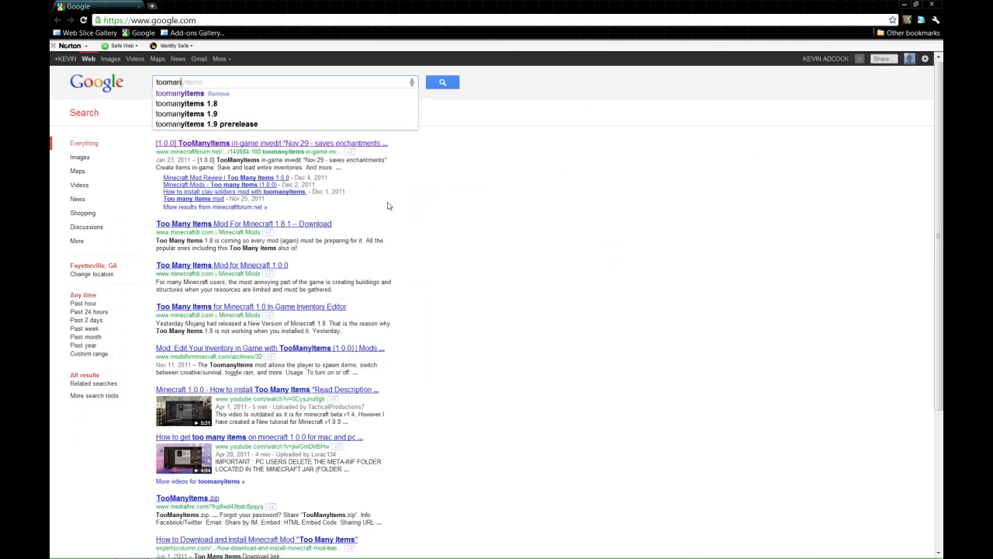
{"action": "type", "text": "yitems"}
{"action": "key", "text": "Return"}
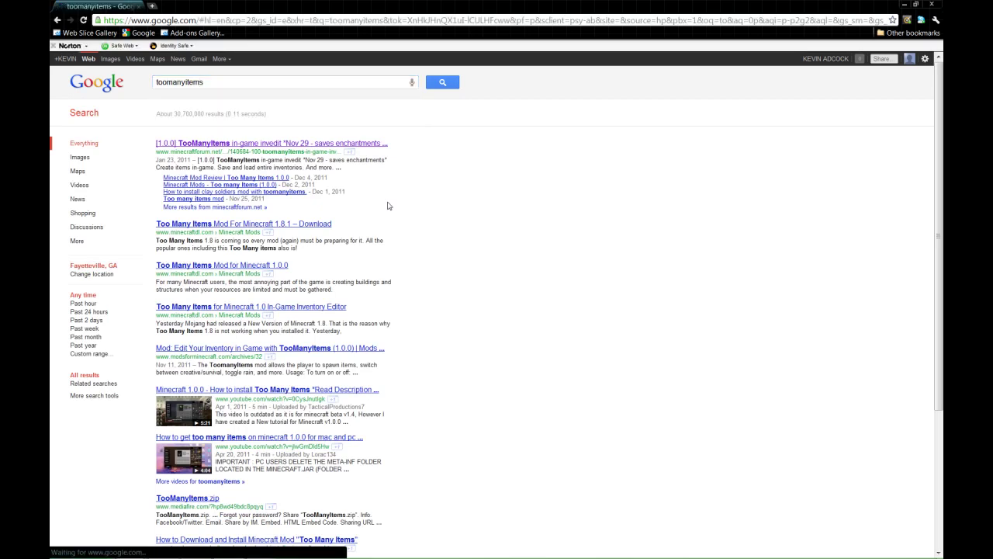
- Open the [1.0.0] TooManyItems topic on Minecraft Forums, find its download section, and close the browser
{"action": "left_click", "coordinate": [289, 146]}
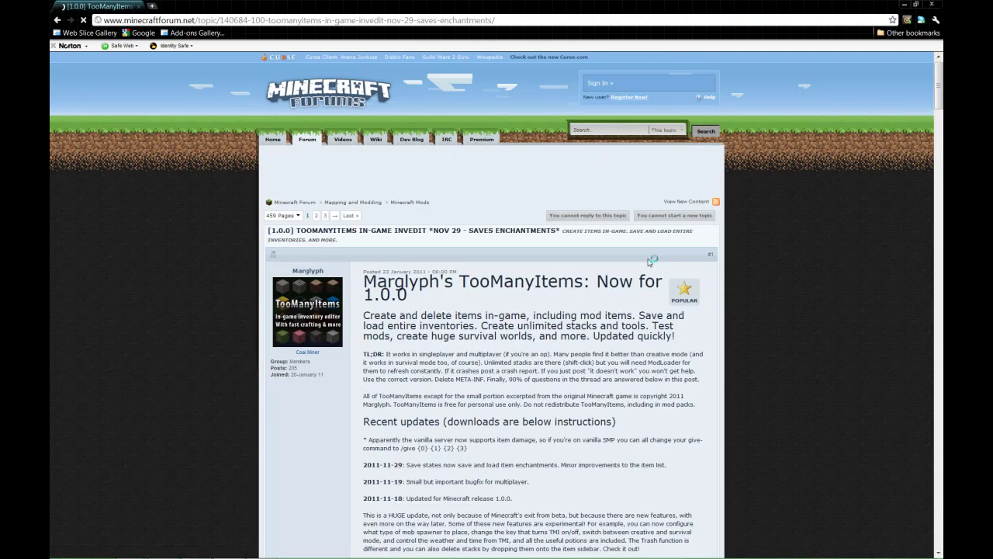
{"action": "scroll", "coordinate": [560, 416], "scroll_direction": "down", "scroll_amount": 1}
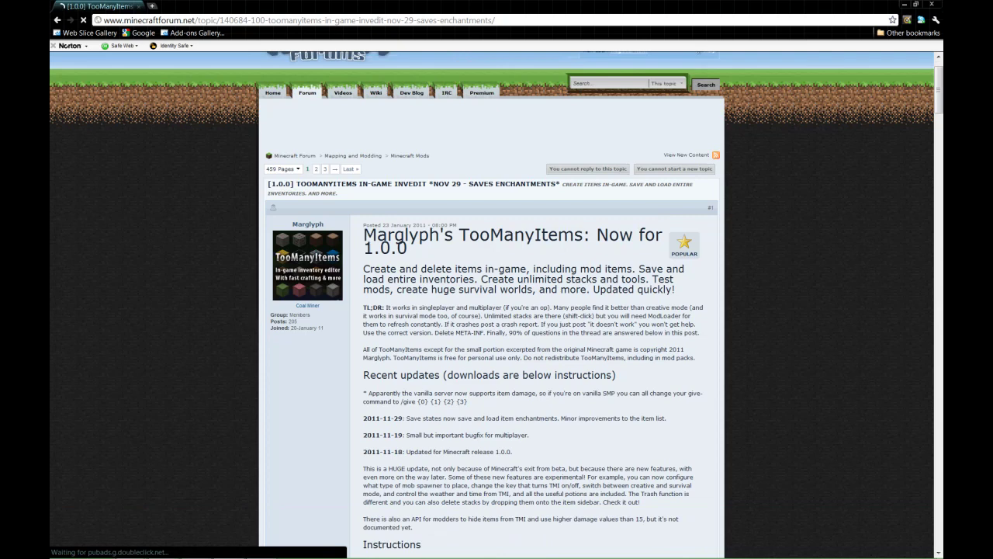
{"action": "scroll", "coordinate": [541, 417], "scroll_direction": "down", "scroll_amount": 1}
{"action": "scroll", "coordinate": [541, 418], "scroll_direction": "down", "scroll_amount": 1}
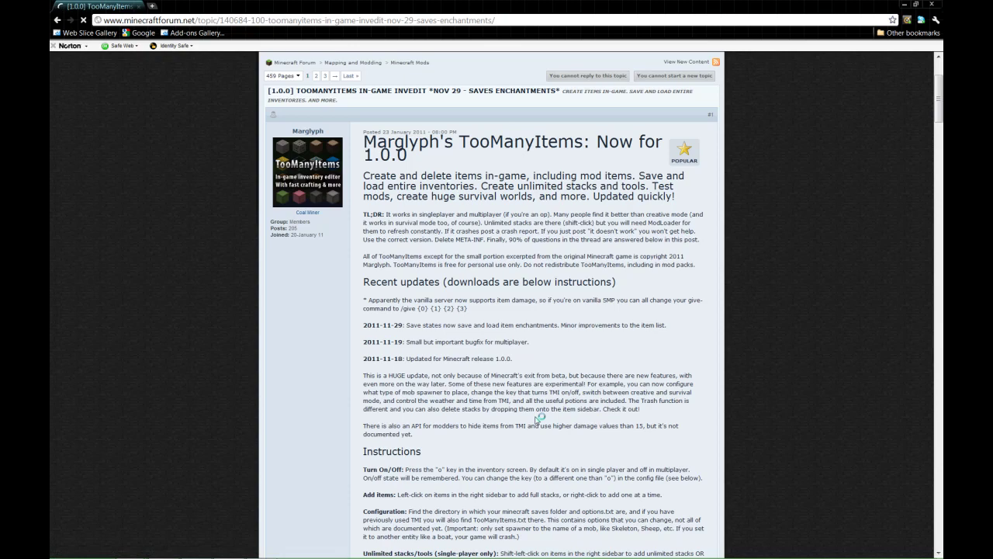
{"action": "scroll", "coordinate": [537, 419], "scroll_direction": "down", "scroll_amount": 1}
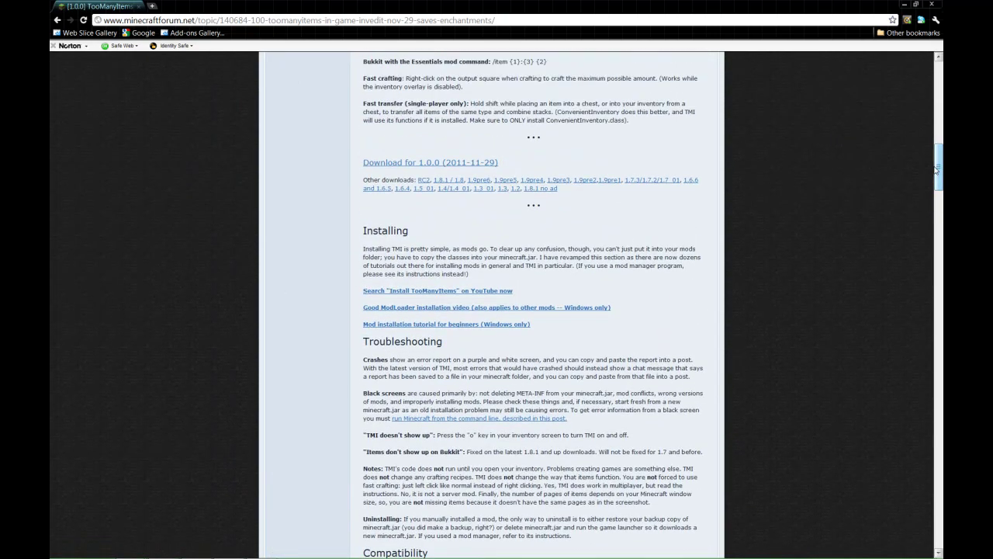
{"action": "left_click", "coordinate": [932, 8]}
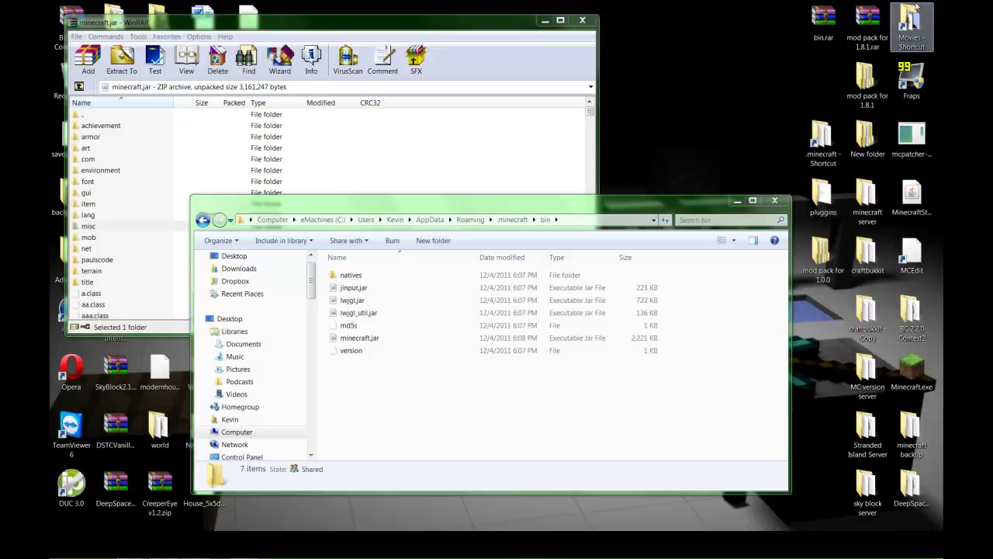
- View the mod archives in the "mod pack for 1.0.0" folder, close it, and return to the minecraft.jar archive
{"action": "double_click", "coordinate": [821, 266]}
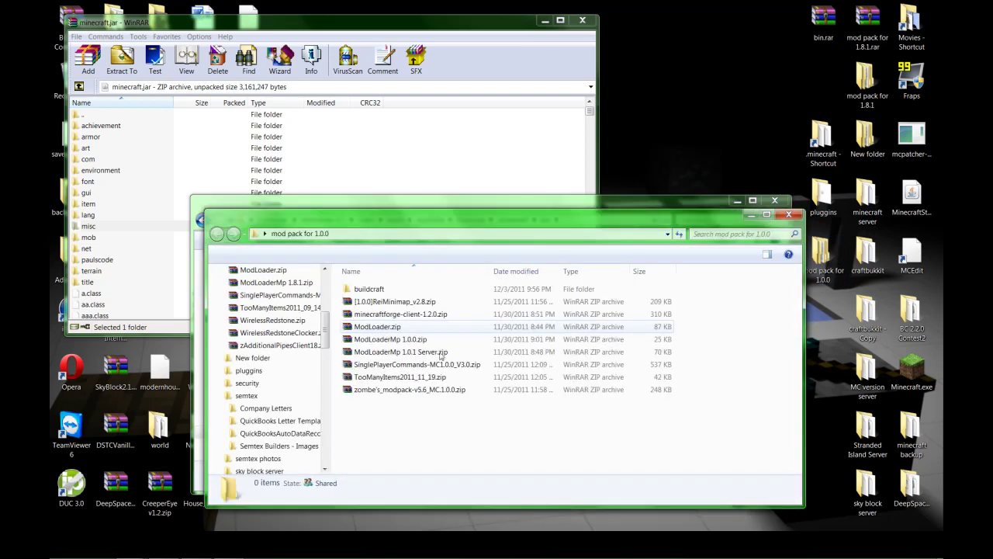
{"action": "key", "text": "alt+F4"}
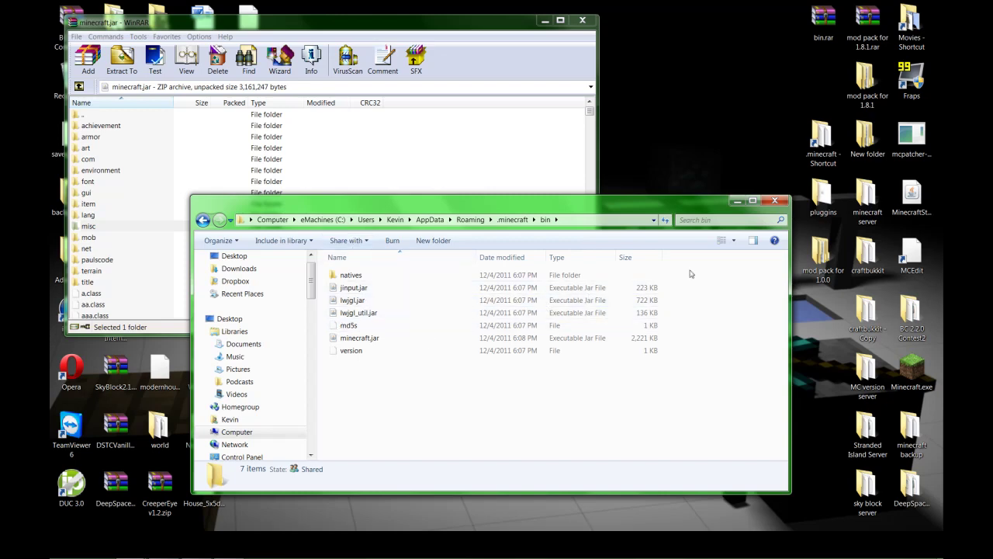
{"action": "left_click", "coordinate": [566, 130]}
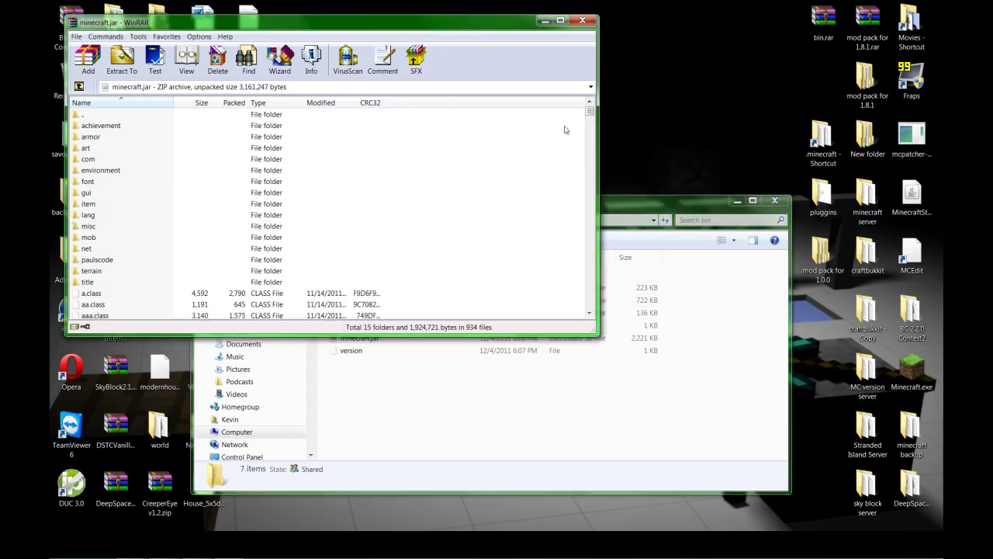
- Add all class files from ModLoader.zip in the "mod pack for 1.0.0" folder to the minecraft.jar archive and close ModLoader.zip
{"action": "double_click", "coordinate": [823, 256]}
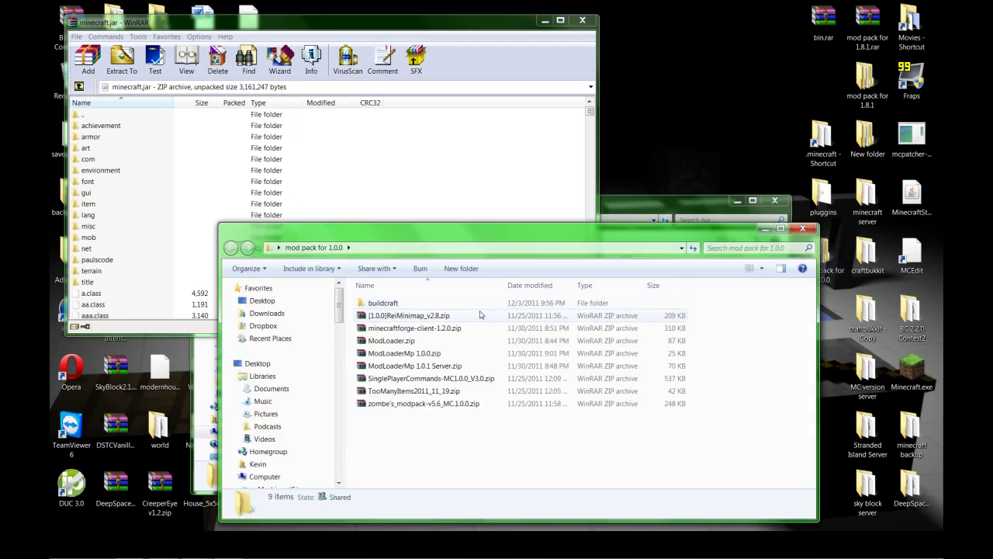
{"action": "double_click", "coordinate": [400, 339]}
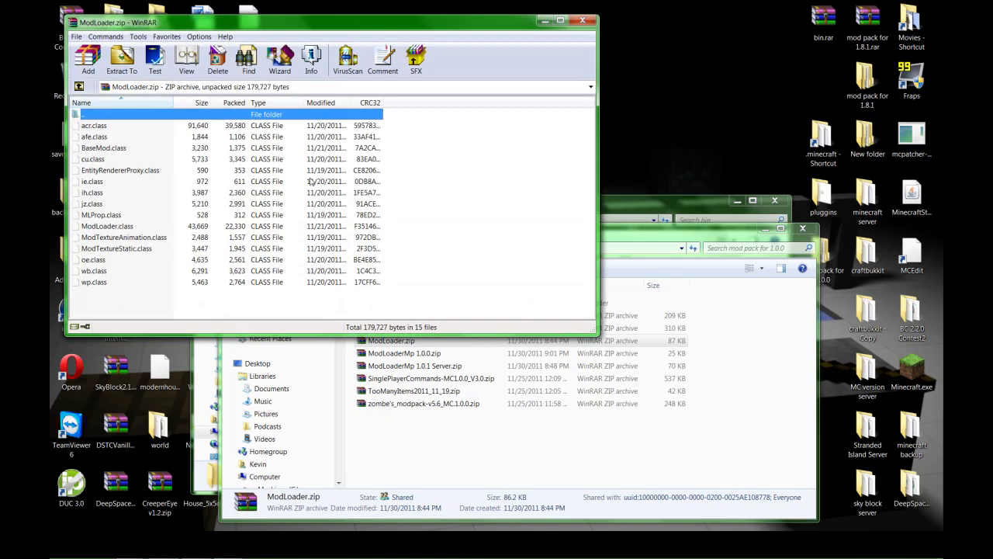
{"action": "left_click_drag", "start_coordinate": [303, 34], "coordinate": [401, 35]}
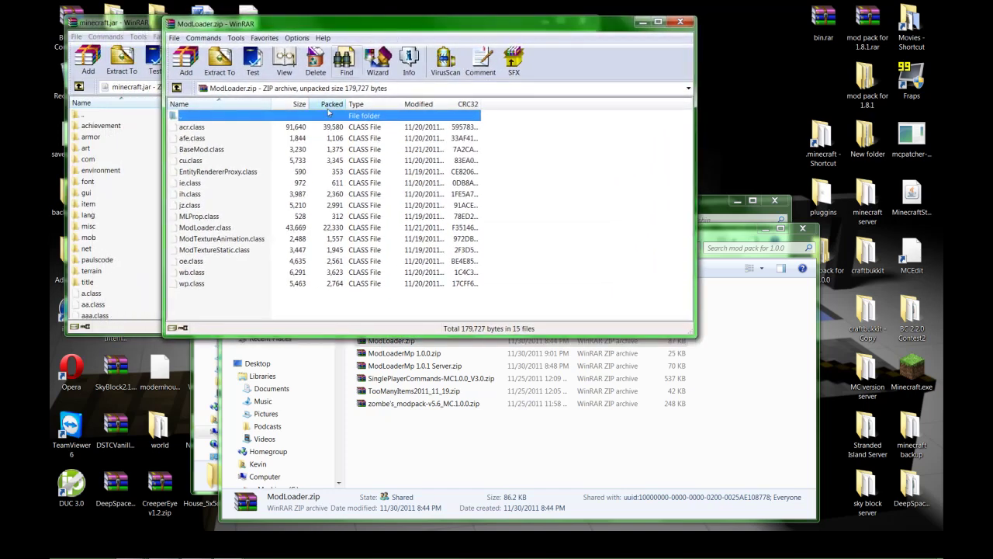
{"action": "left_click_drag", "start_coordinate": [194, 299], "coordinate": [108, 309]}
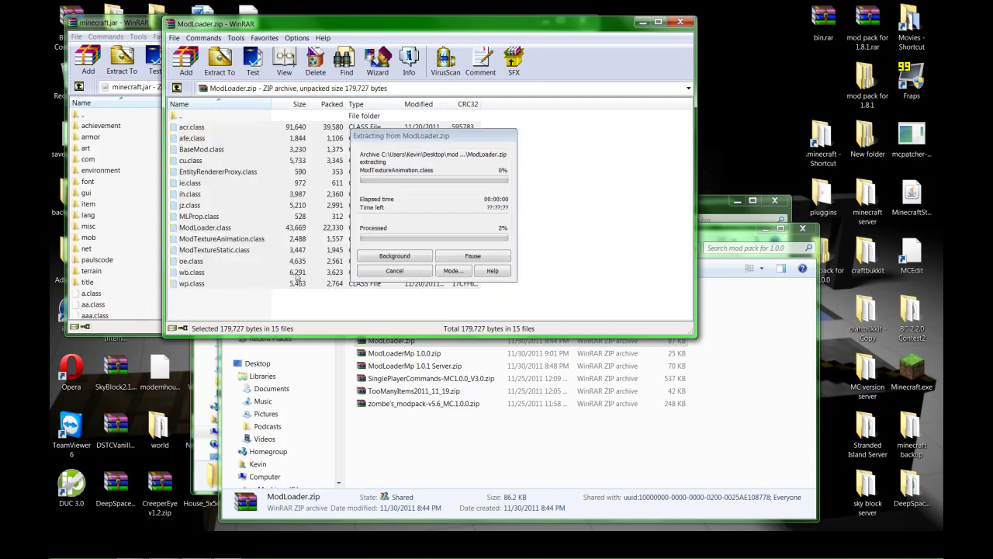
{"action": "left_click", "coordinate": [316, 267]}
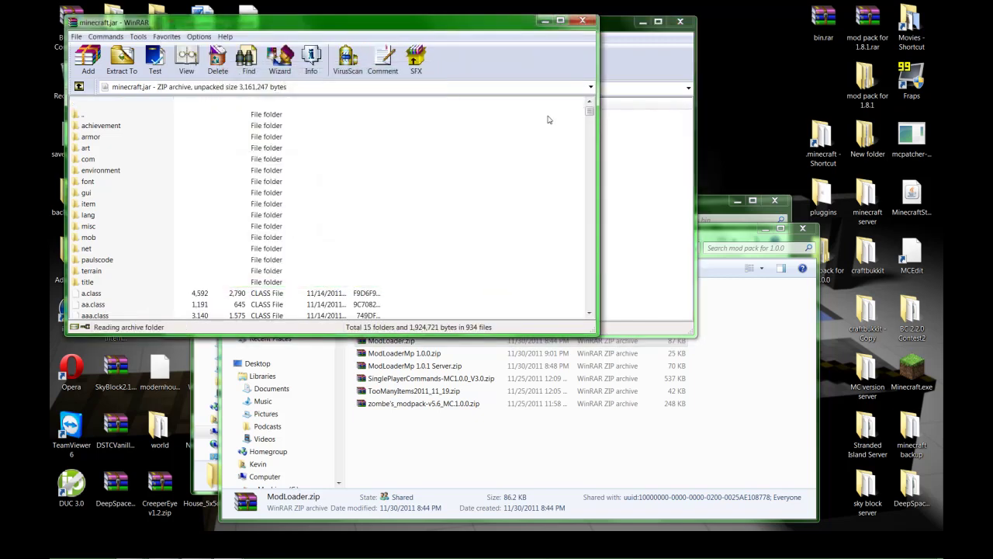
{"action": "left_click", "coordinate": [680, 21]}
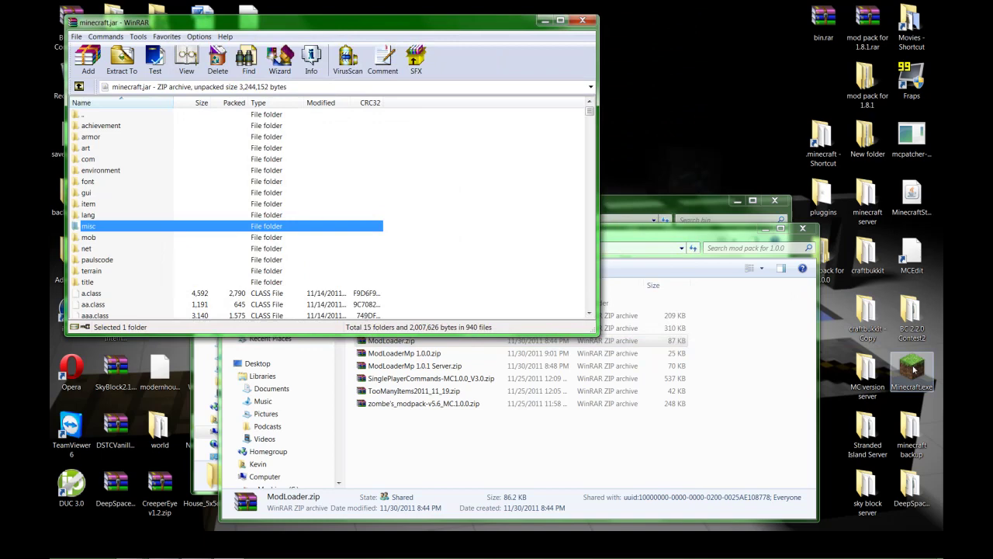
- Launch Minecraft, log in with the remembered account to test the modded game up to its main menu, and close it
{"action": "left_click", "coordinate": [913, 370]}
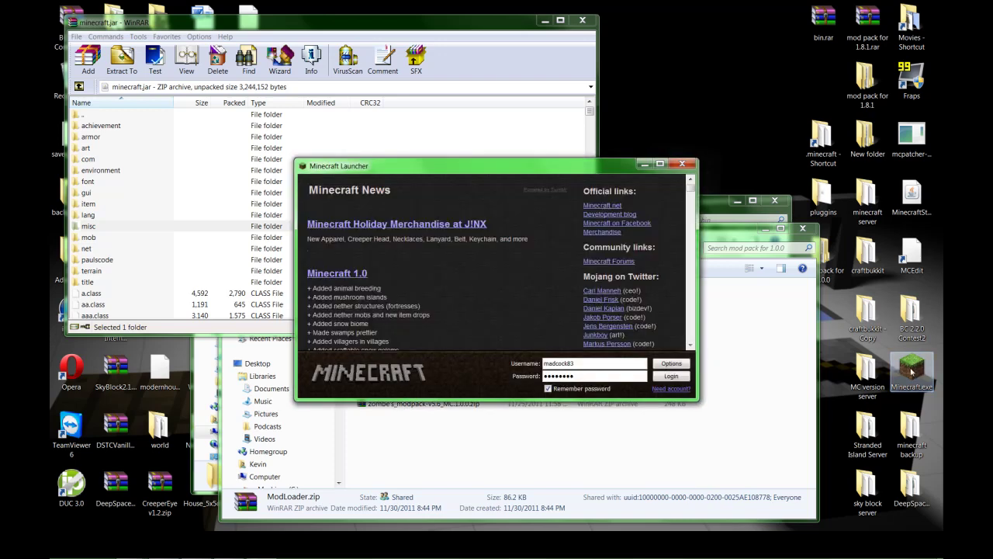
{"action": "left_click", "coordinate": [669, 377]}
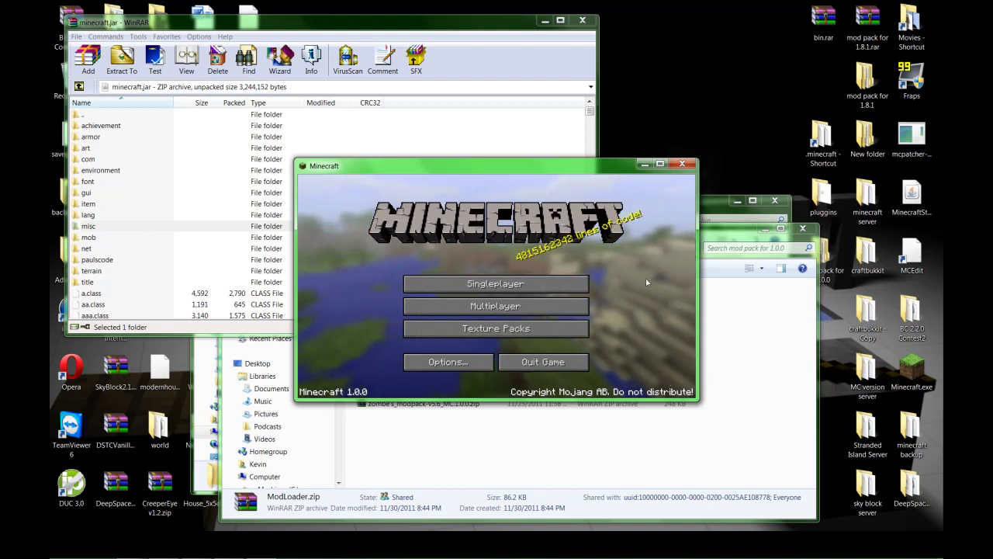
{"action": "left_click", "coordinate": [682, 164]}
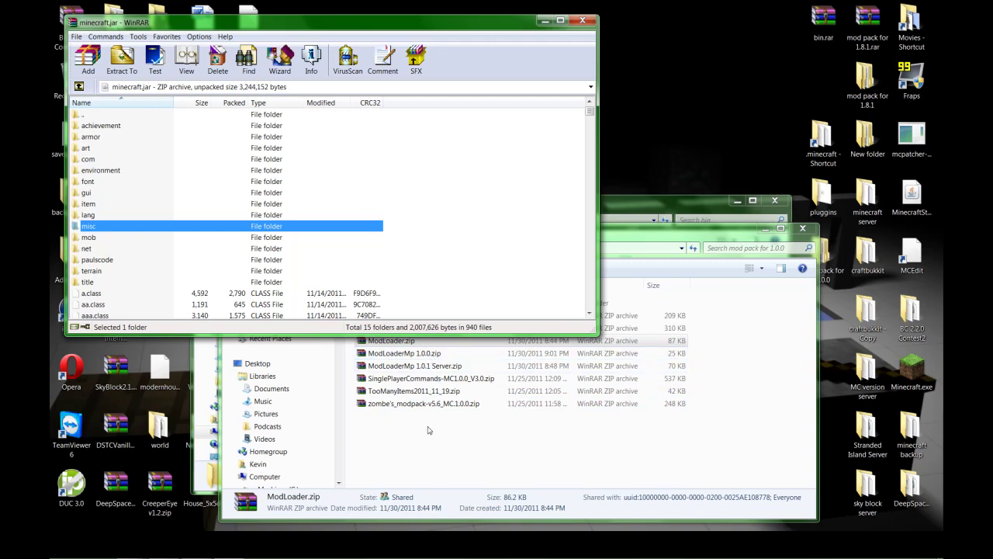
- Add all class files from ModLoaderMp 1.0.0.zip to the minecraft.jar archive, accepting the default archive parameters
{"action": "left_click", "coordinate": [433, 359]}
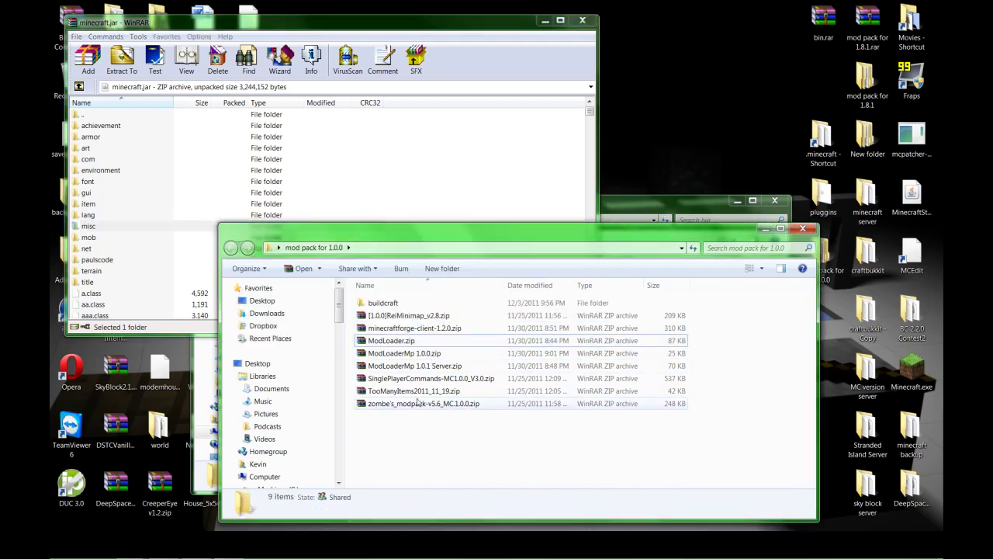
{"action": "left_click", "coordinate": [411, 355]}
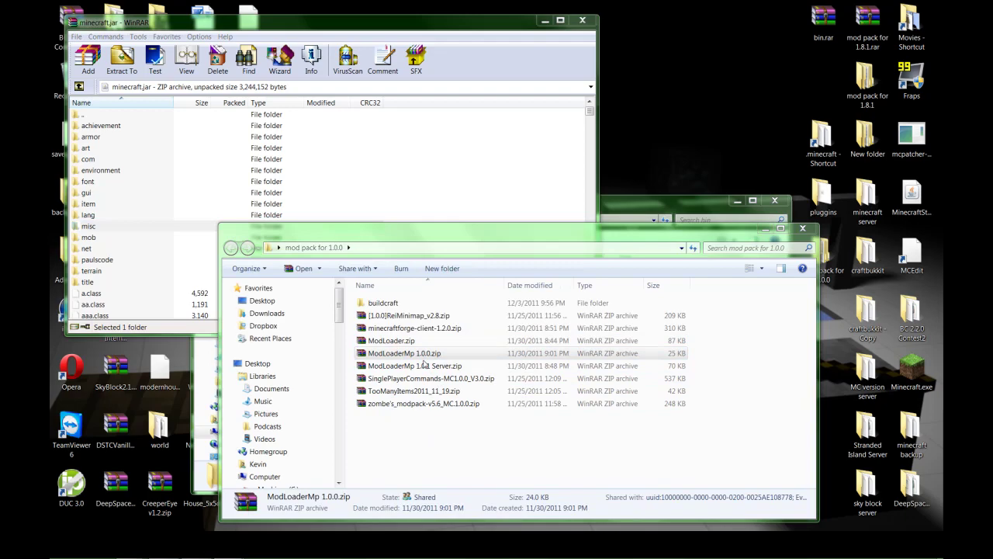
{"action": "double_click", "coordinate": [424, 358]}
{"action": "left_click_drag", "start_coordinate": [408, 72], "coordinate": [393, 24]}
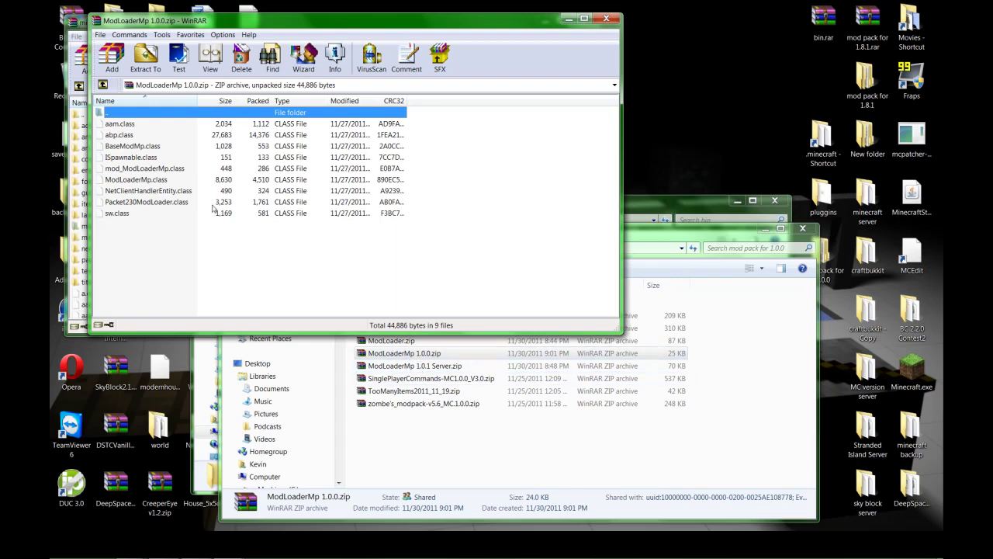
{"action": "left_click", "coordinate": [128, 213]}
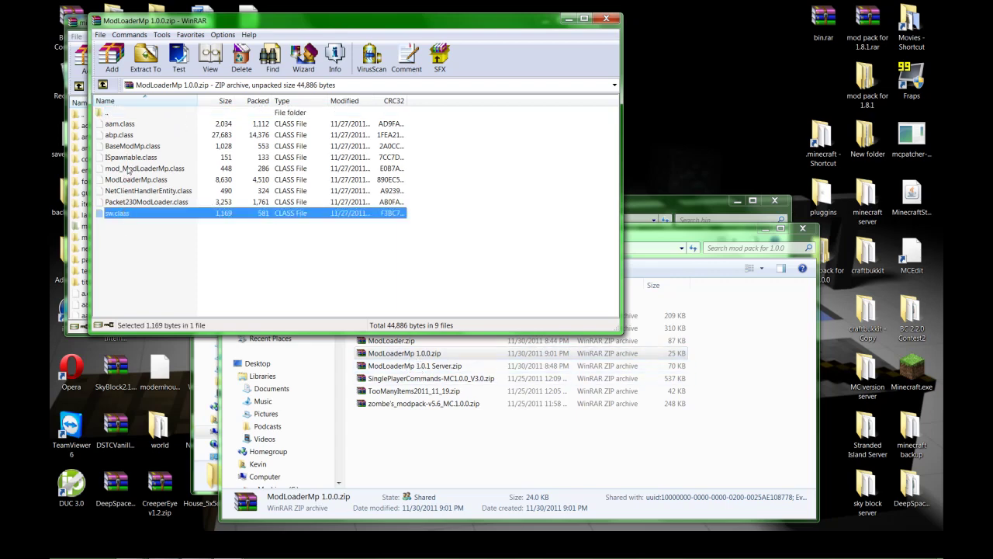
{"action": "left_click_drag", "start_coordinate": [121, 218], "coordinate": [122, 124]}
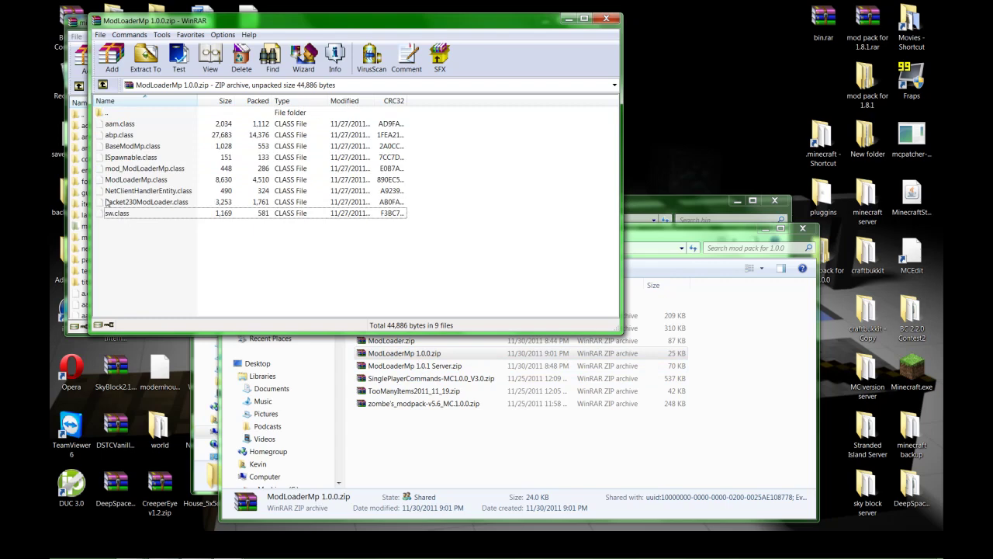
{"action": "left_click_drag", "start_coordinate": [112, 239], "coordinate": [112, 119]}
{"action": "left_click_drag", "start_coordinate": [112, 124], "coordinate": [85, 309]}
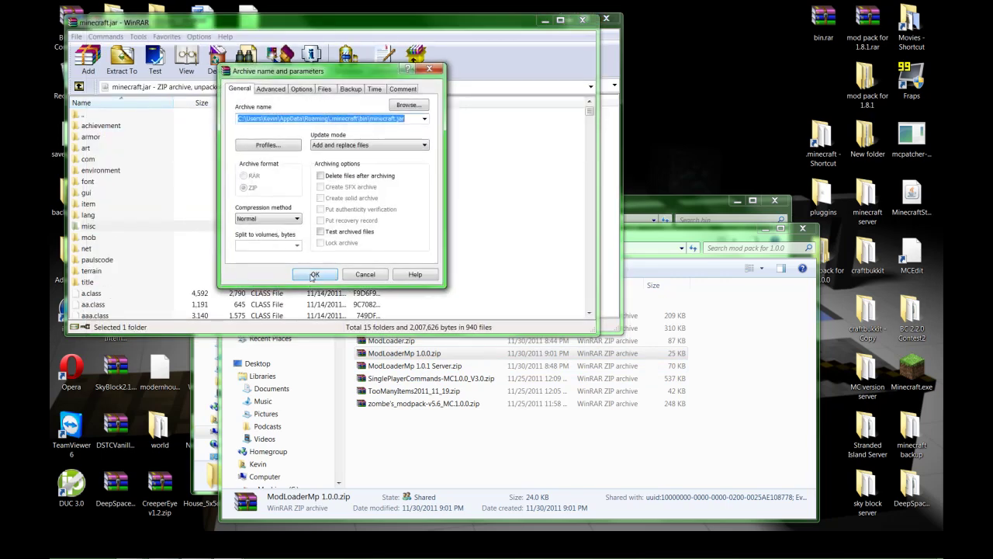
{"action": "left_click", "coordinate": [314, 274]}
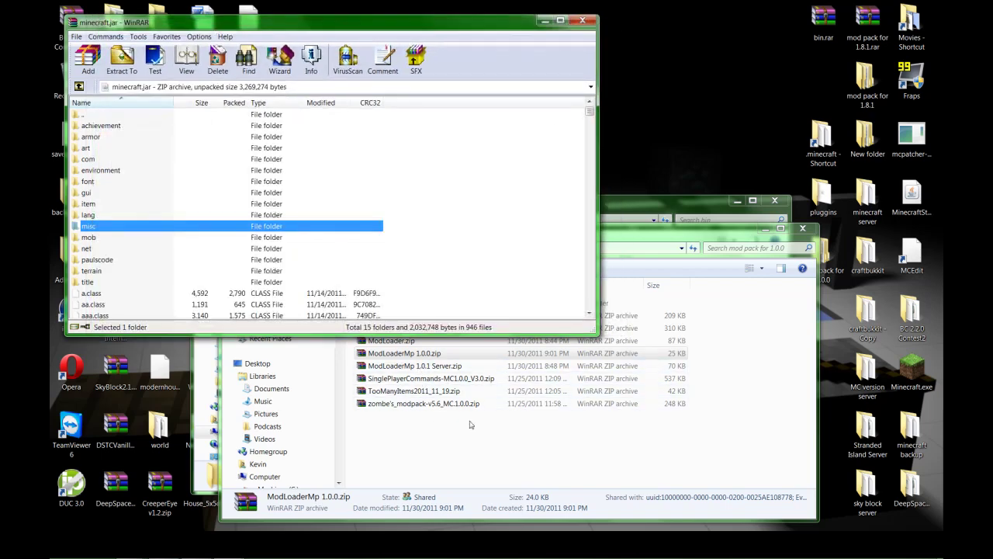
- Add the forge folder and all class files from minecraftforge-client-1.2.0.zip to minecraft.jar and close the Forge archive
{"action": "left_click", "coordinate": [419, 423]}
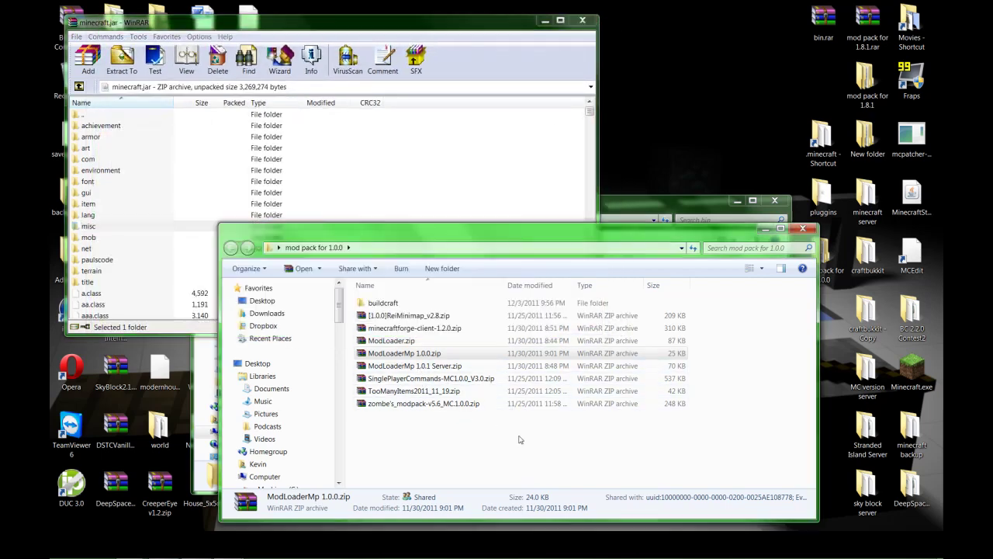
{"action": "left_click", "coordinate": [409, 329]}
{"action": "double_click", "coordinate": [409, 329]}
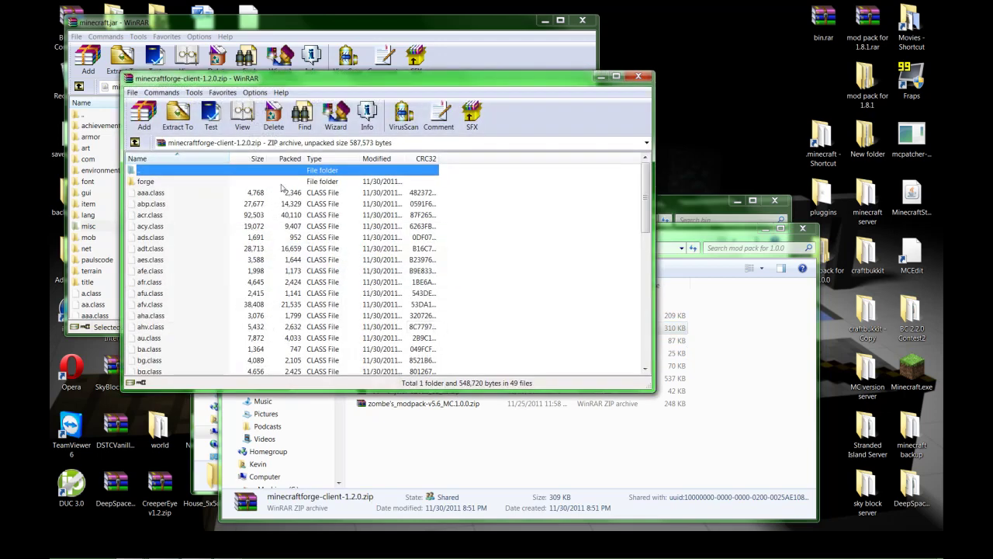
{"action": "left_click_drag", "start_coordinate": [443, 184], "coordinate": [343, 416]}
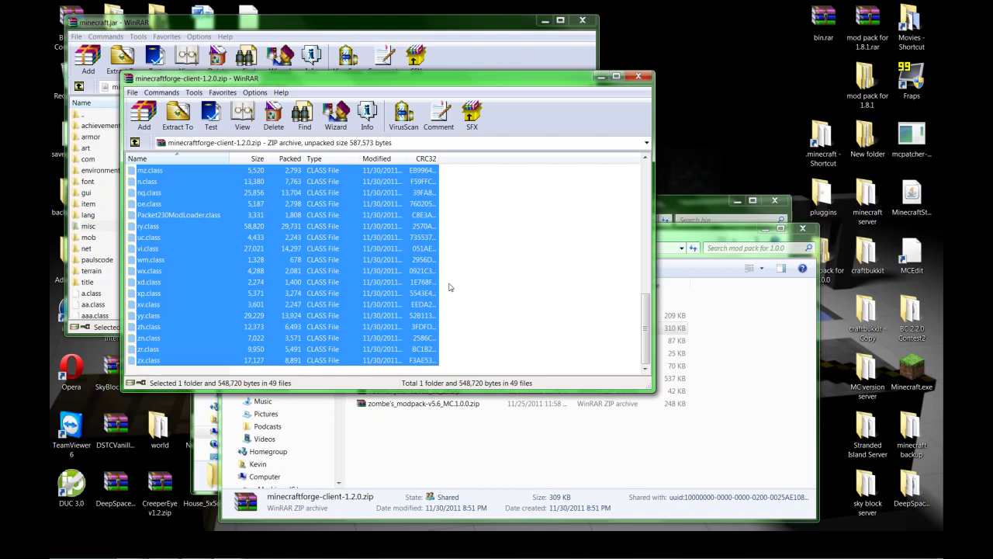
{"action": "left_click_drag", "start_coordinate": [145, 273], "coordinate": [102, 310]}
{"action": "left_click", "coordinate": [327, 271]}
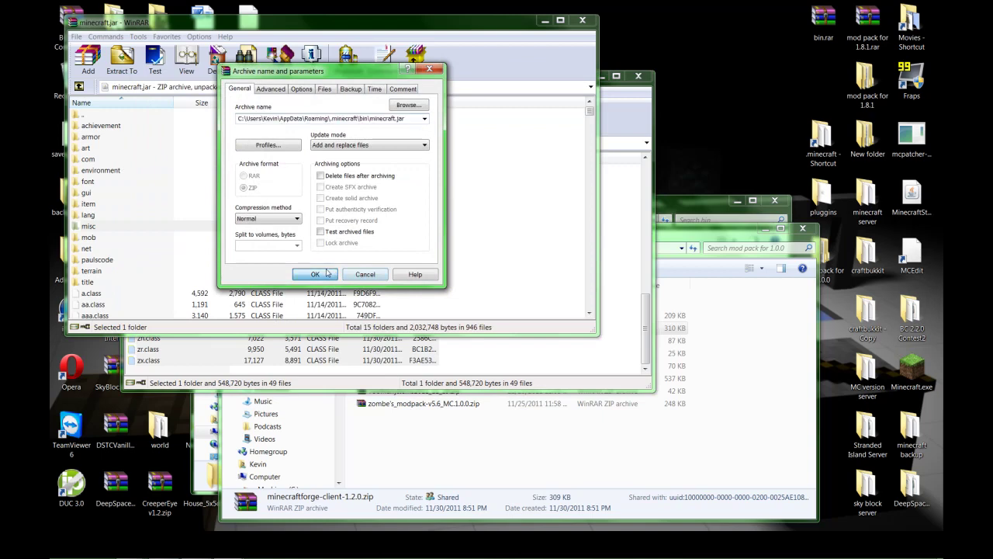
{"action": "left_click", "coordinate": [638, 75]}
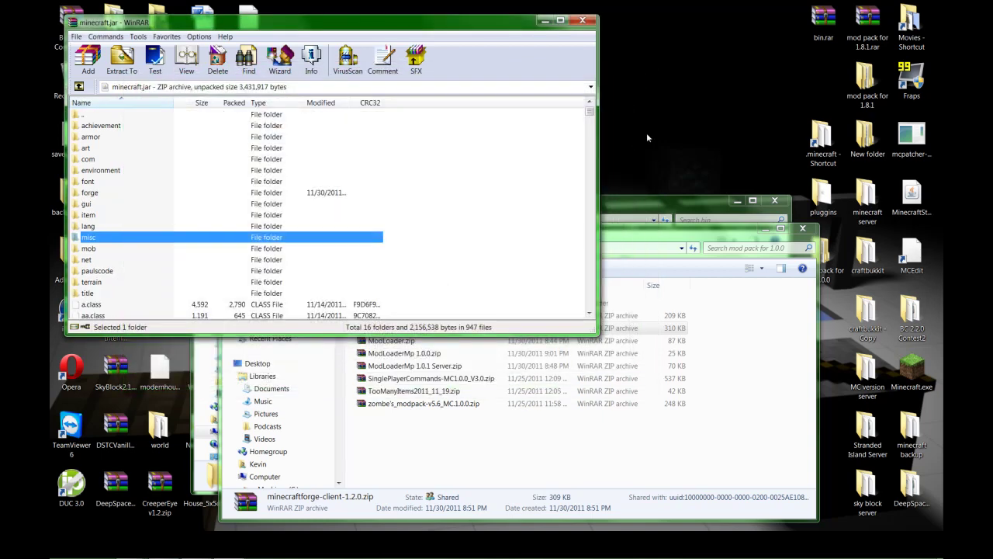
- Go from the bin folder up to .minecraft and open its mods folder
{"action": "left_click", "coordinate": [679, 200]}
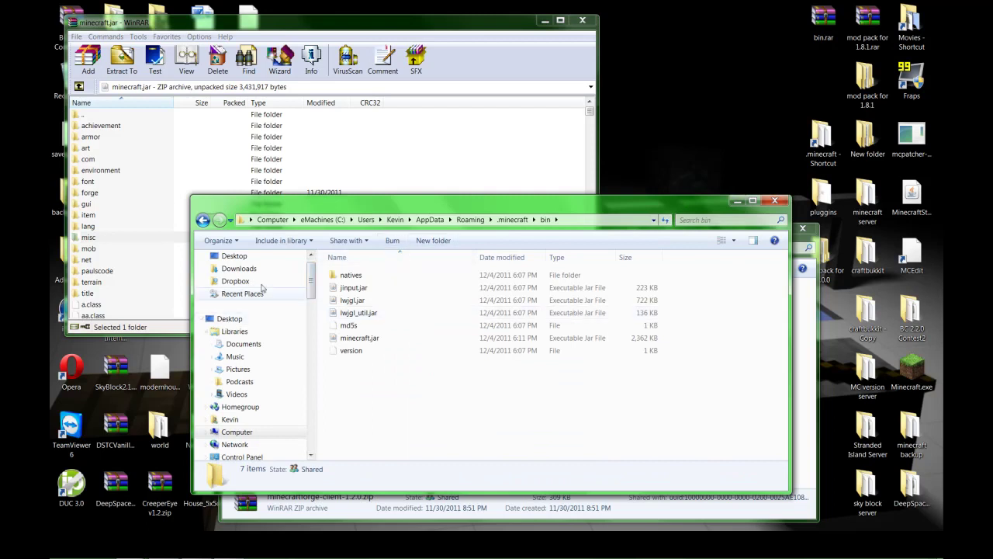
{"action": "left_click", "coordinate": [512, 220]}
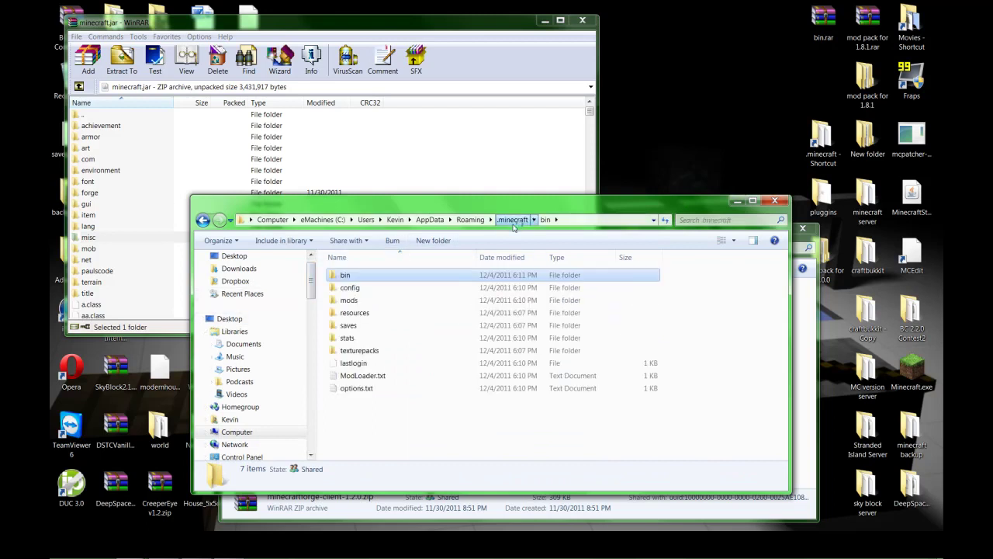
{"action": "double_click", "coordinate": [350, 300]}
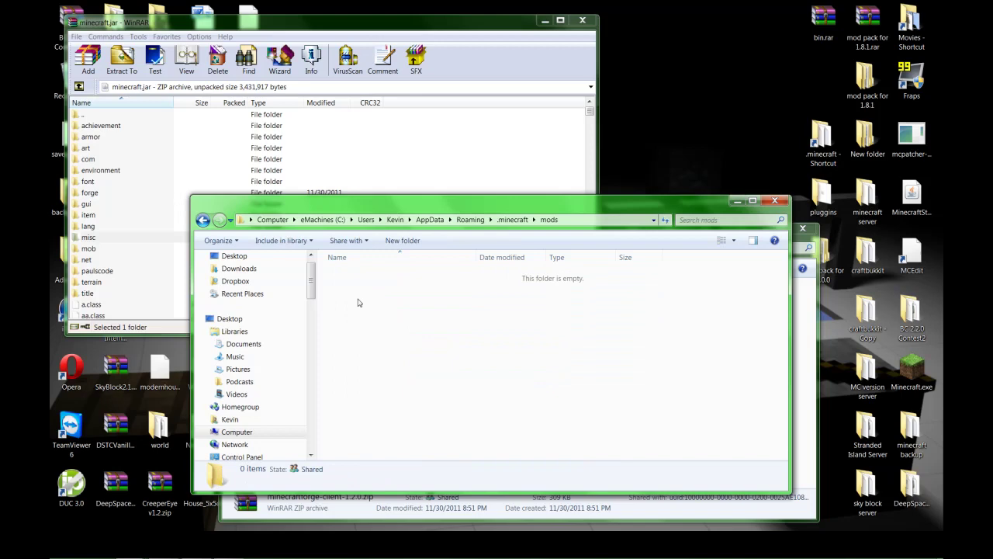
- Open the buildcraft folder in the "mod pack for 1.0.0" window and go into its 2.2.7 subfolder with the client archives
{"action": "left_click", "coordinate": [807, 297]}
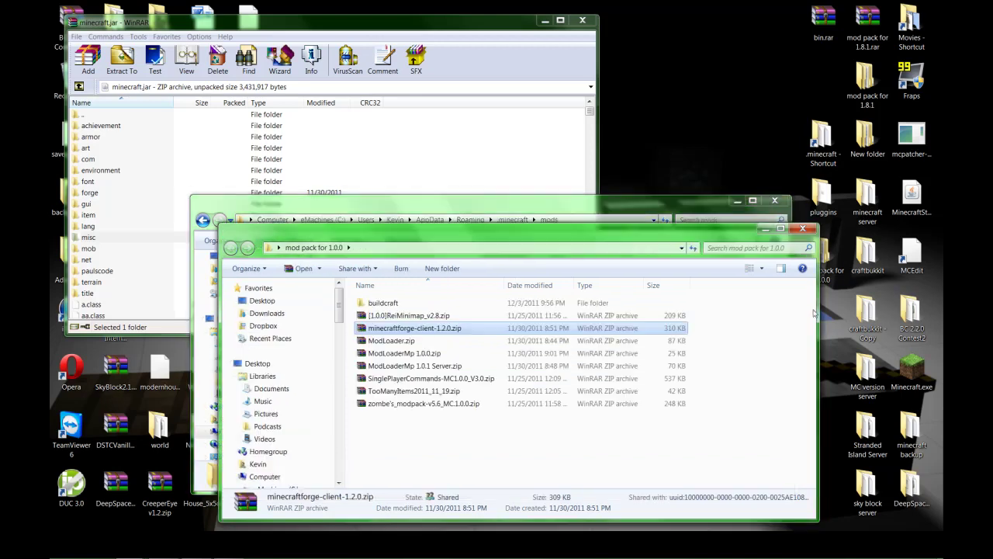
{"action": "double_click", "coordinate": [411, 303]}
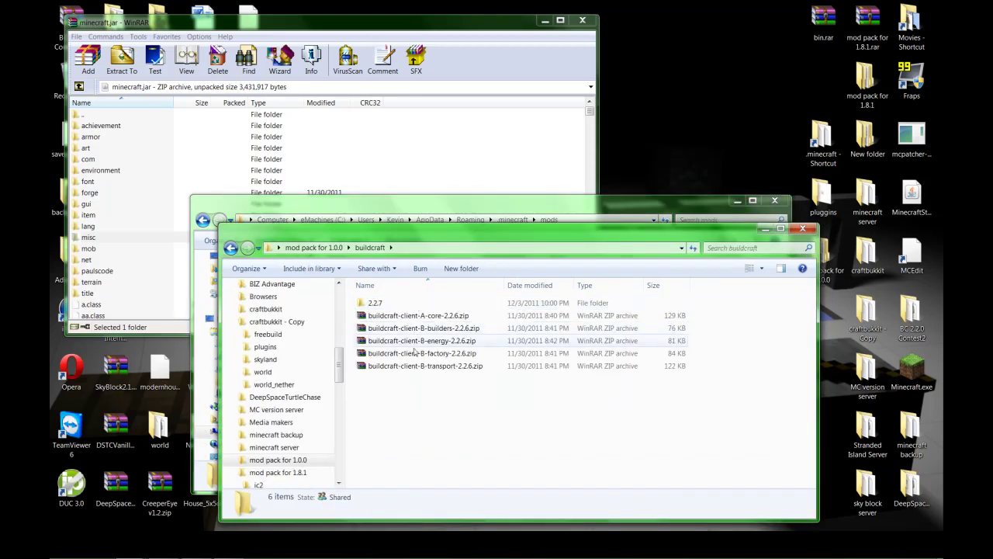
{"action": "left_click", "coordinate": [374, 303]}
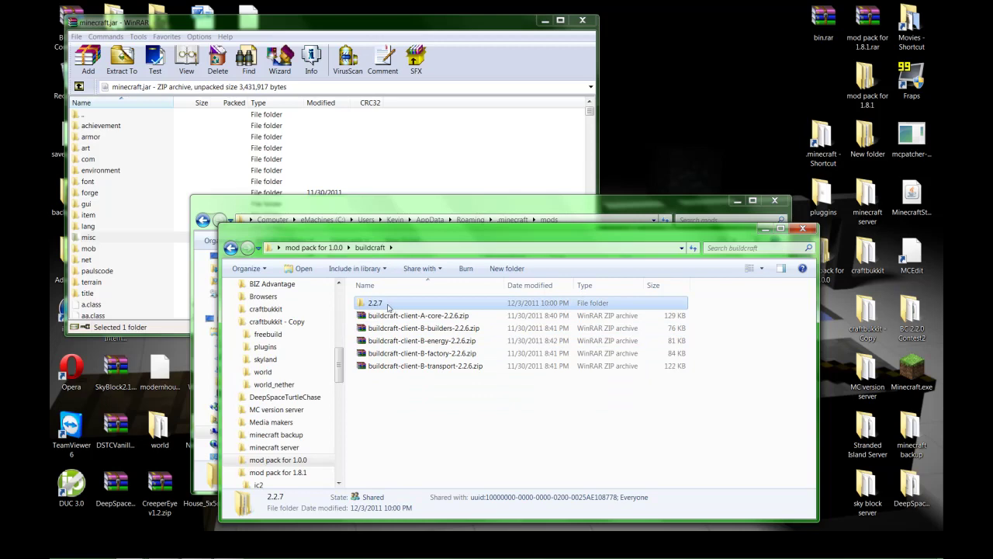
{"action": "double_click", "coordinate": [384, 305]}
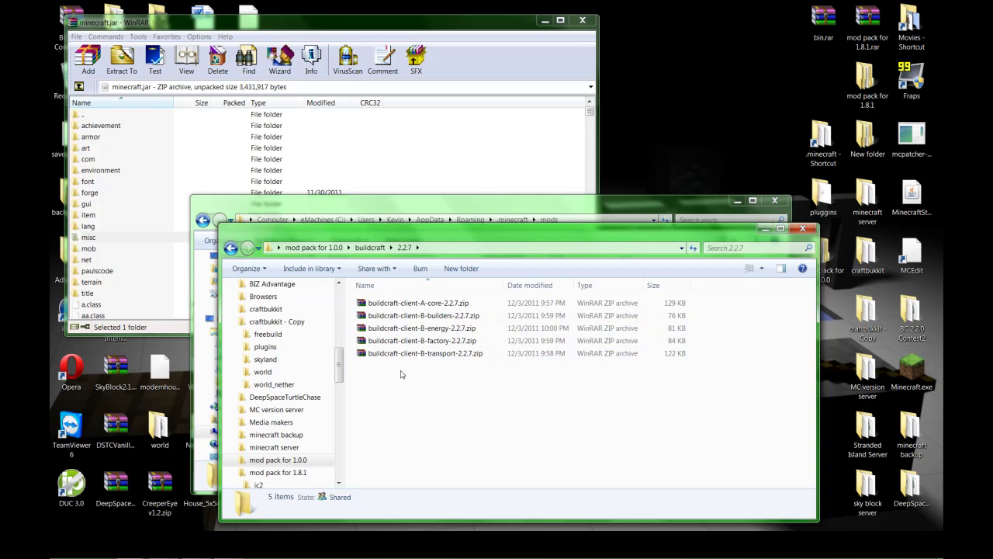
{"action": "left_click", "coordinate": [431, 305]}
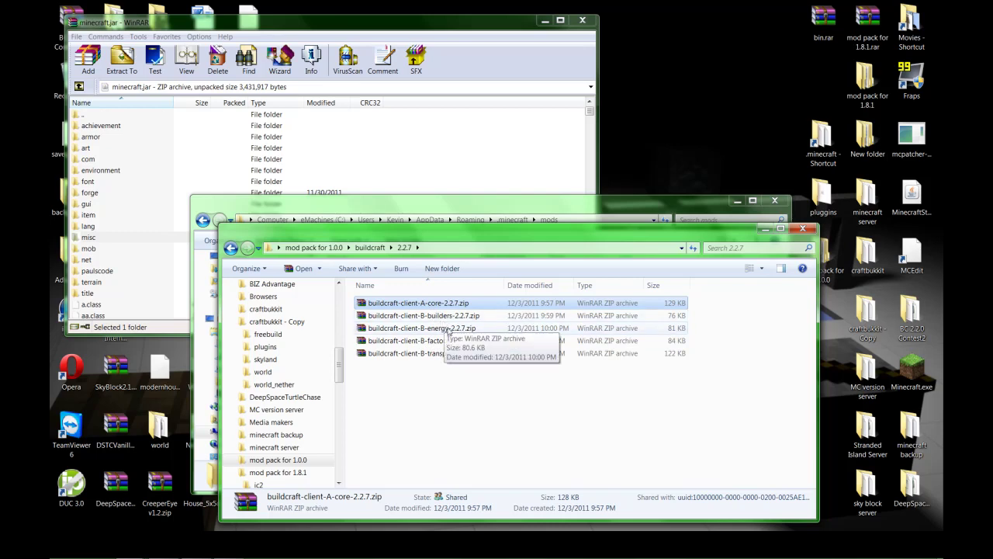
{"action": "left_click", "coordinate": [425, 330]}
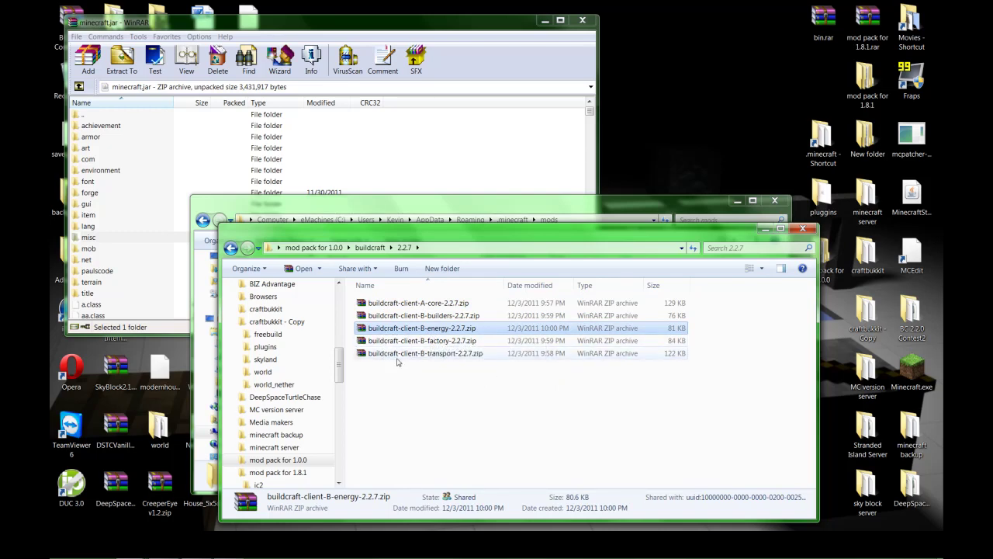
- Copy all five BuildCraft 2.2.7 client archives into the mods folder and return to the .minecraft folder
{"action": "left_click_drag", "start_coordinate": [368, 238], "coordinate": [390, 303]}
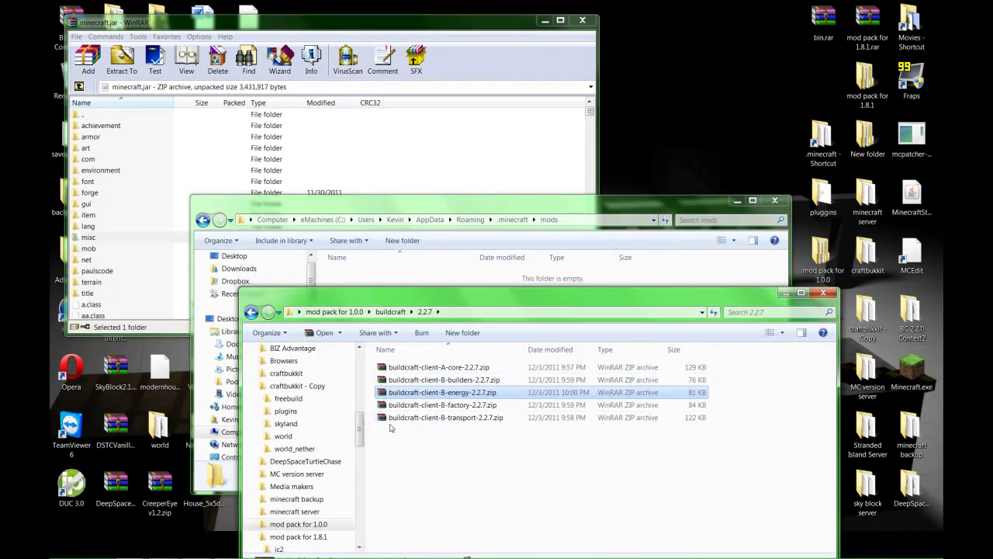
{"action": "left_click_drag", "start_coordinate": [393, 429], "coordinate": [407, 388]}
{"action": "right_click", "coordinate": [408, 388]}
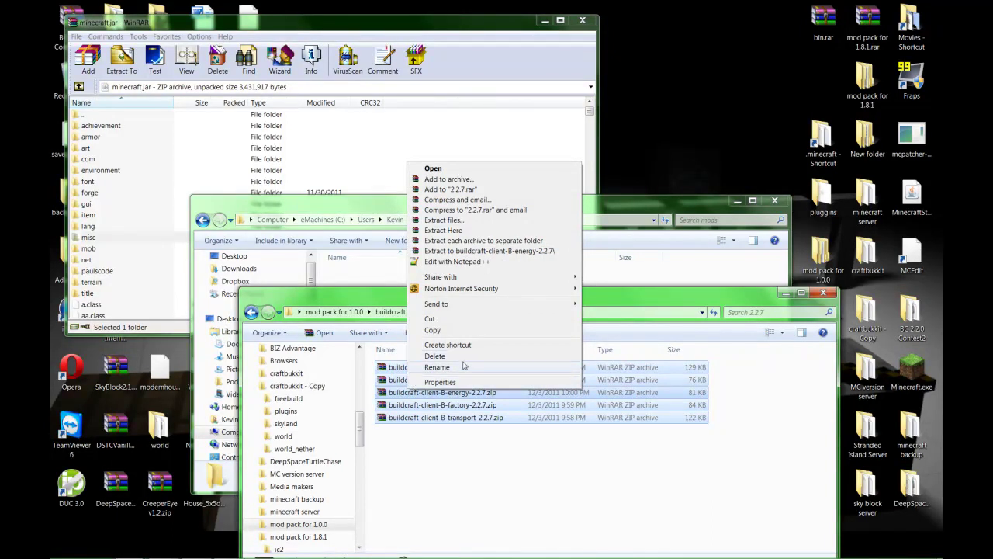
{"action": "left_click", "coordinate": [452, 331]}
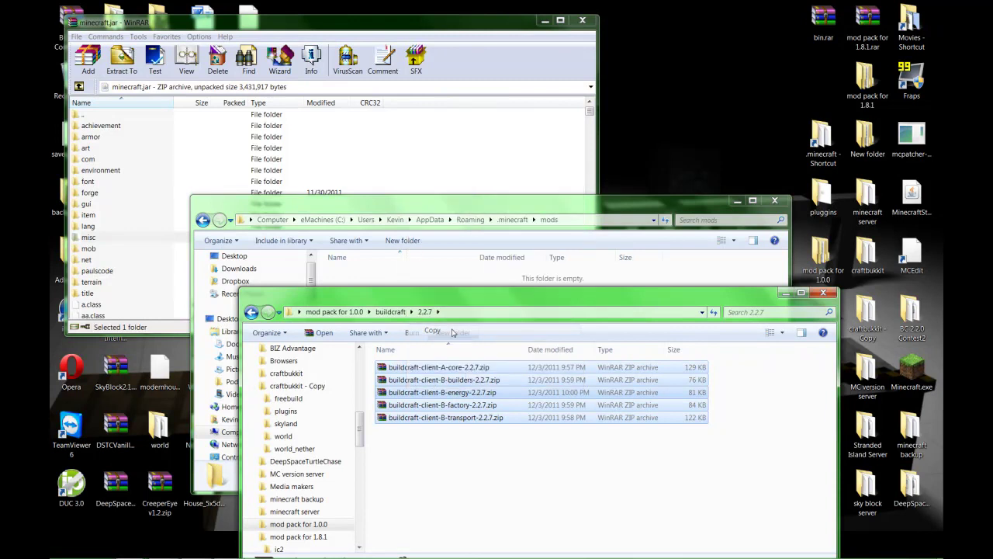
{"action": "left_click", "coordinate": [386, 274]}
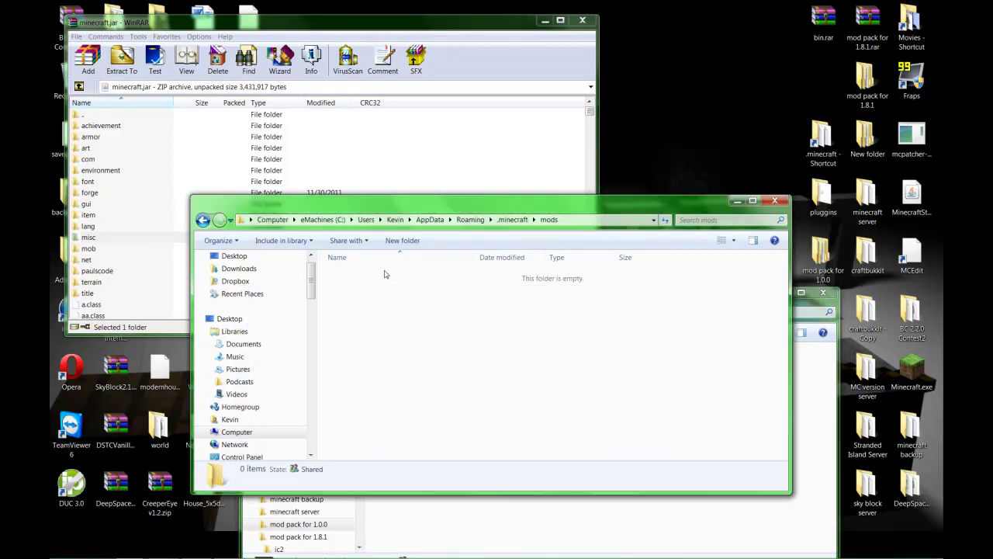
{"action": "right_click", "coordinate": [429, 320]}
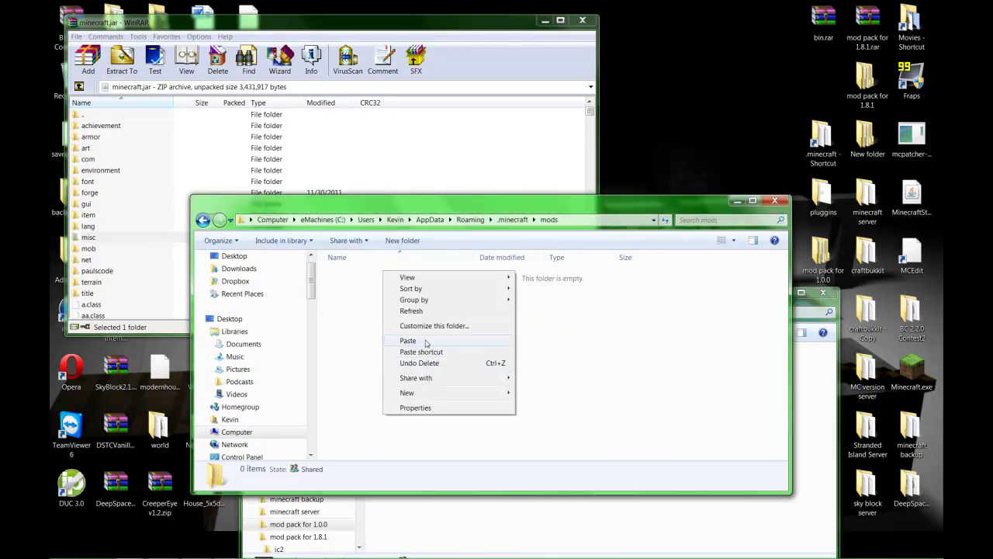
{"action": "left_click", "coordinate": [427, 339]}
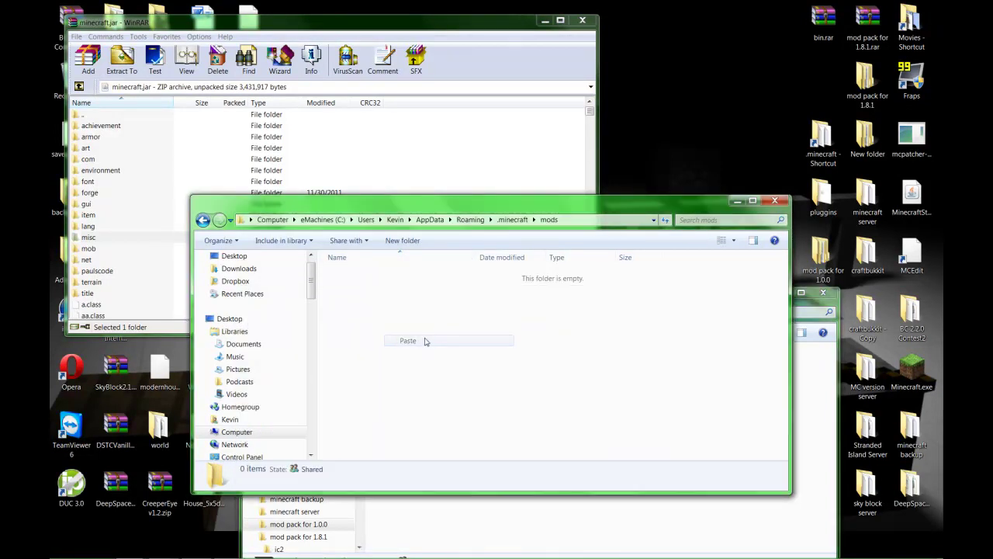
{"action": "left_click", "coordinate": [512, 219]}
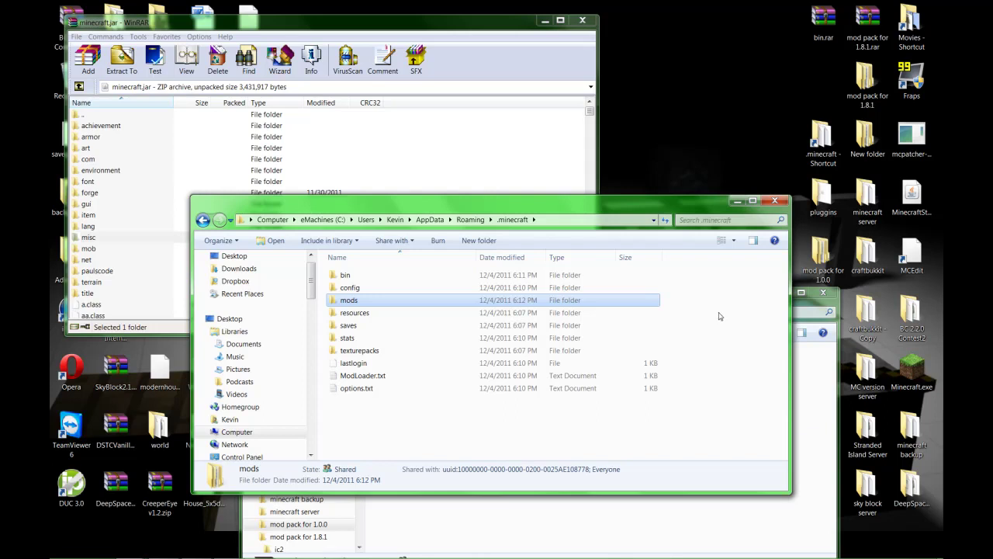
- Add all files from TooManyItems2011_11_19.zip in the "mod pack for 1.0.0" folder to minecraft.jar and close the TooManyItems archive
{"action": "left_click", "coordinate": [825, 397]}
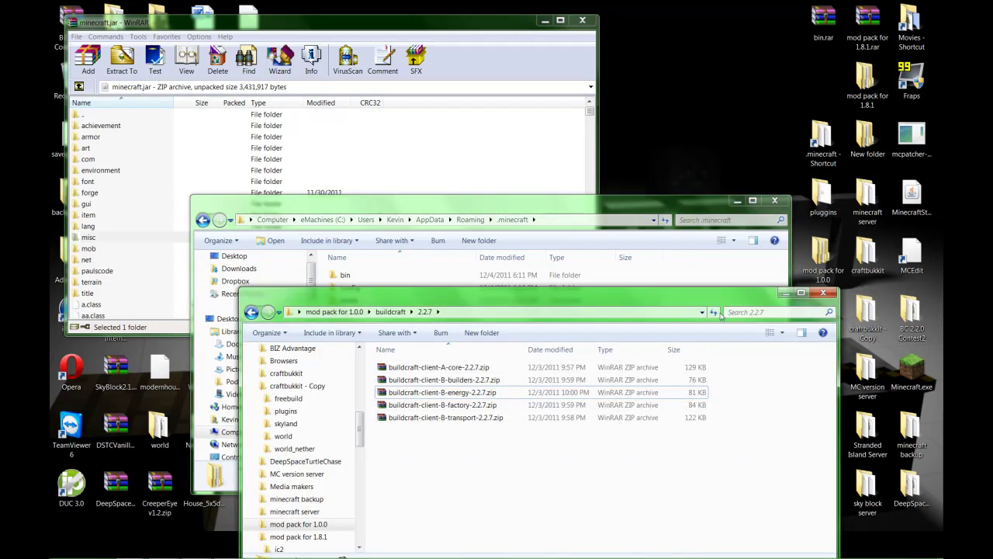
{"action": "left_click", "coordinate": [253, 312]}
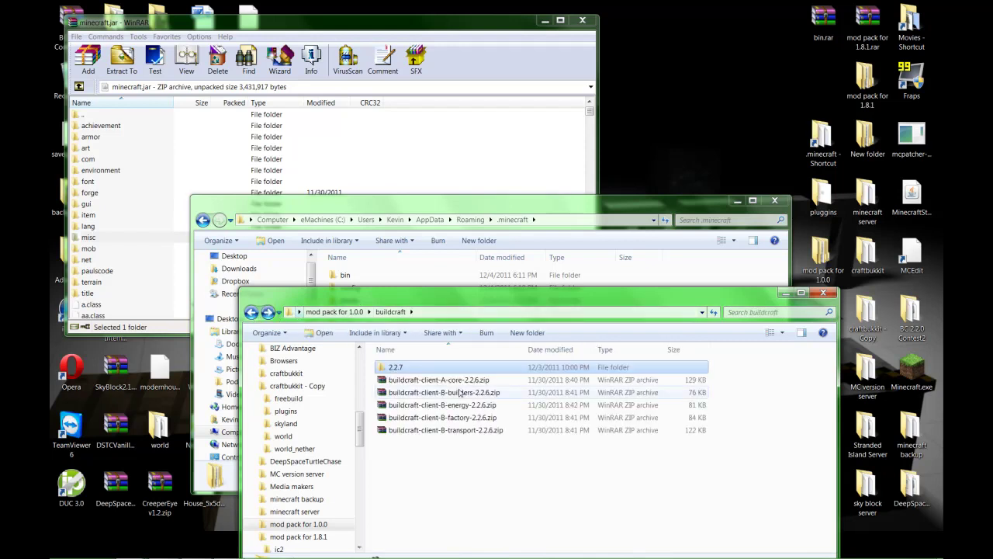
{"action": "left_click", "coordinate": [249, 312]}
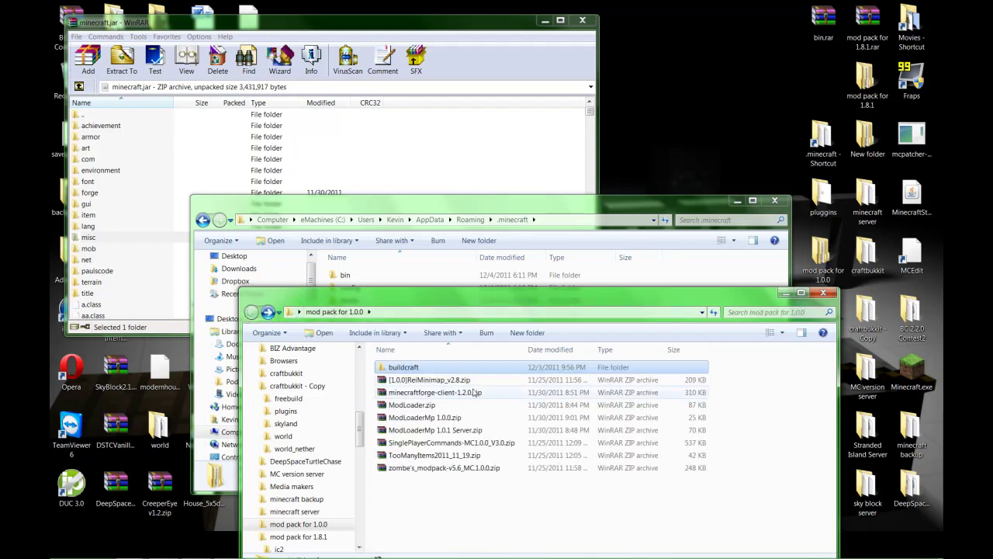
{"action": "double_click", "coordinate": [445, 456]}
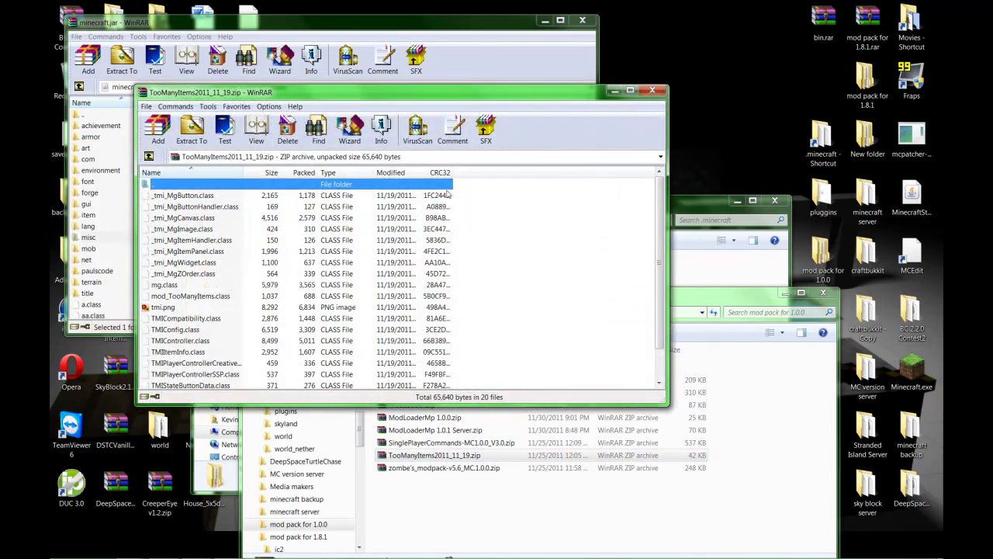
{"action": "left_click_drag", "start_coordinate": [458, 203], "coordinate": [454, 388]}
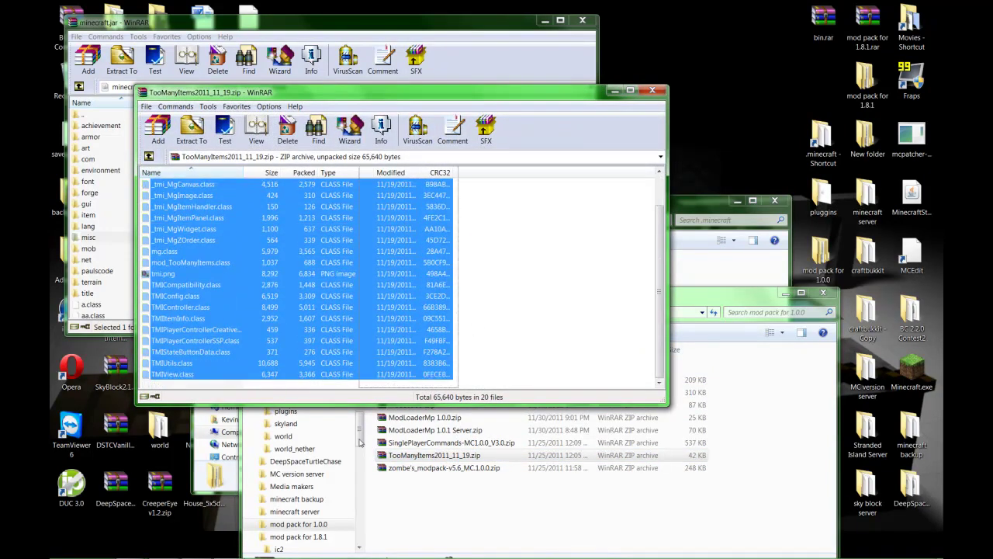
{"action": "left_click_drag", "start_coordinate": [403, 364], "coordinate": [308, 291]}
{"action": "left_click_drag", "start_coordinate": [94, 309], "coordinate": [94, 309]}
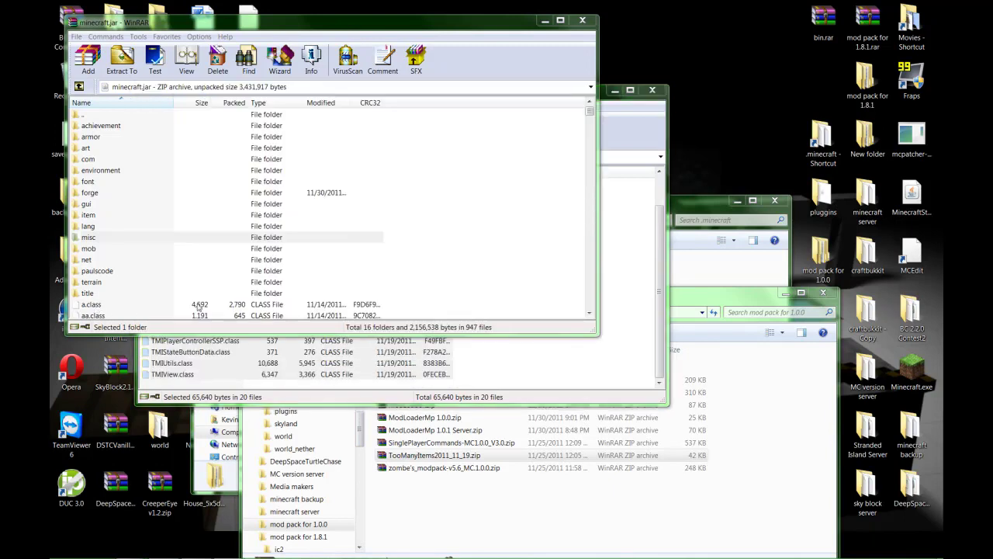
{"action": "key", "text": "Return"}
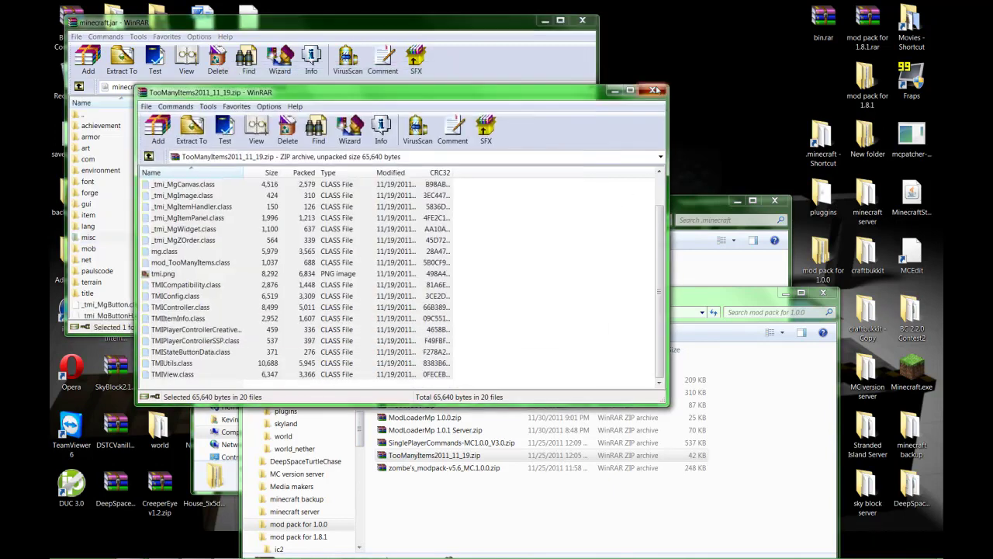
{"action": "left_click", "coordinate": [655, 89]}
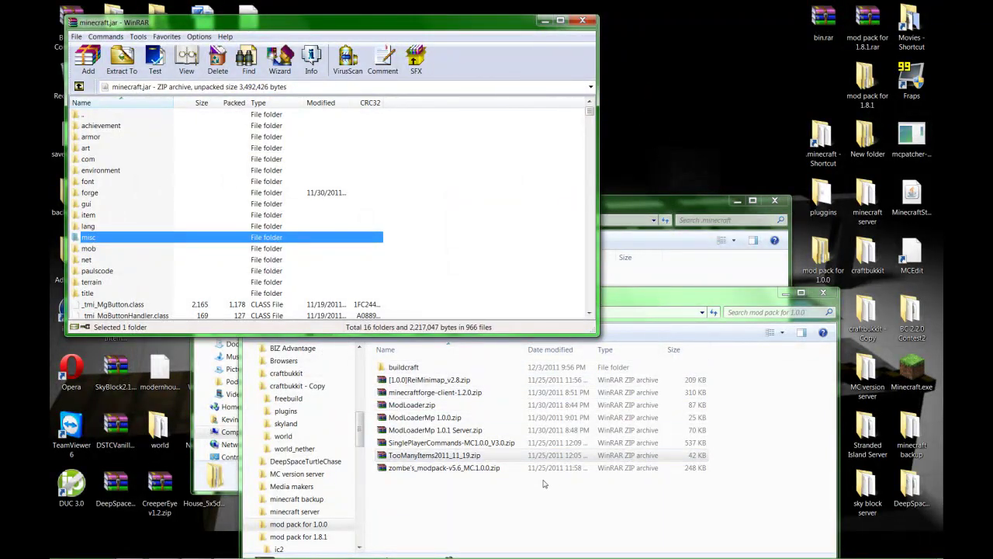
- Add every file except WorldEdit.jar from SinglePlayerCommands-MC1.0.0_V3.0.zip to minecraft.jar with the default archive parameters and close minecraft.jar
{"action": "left_click", "coordinate": [427, 444]}
{"action": "double_click", "coordinate": [427, 444]}
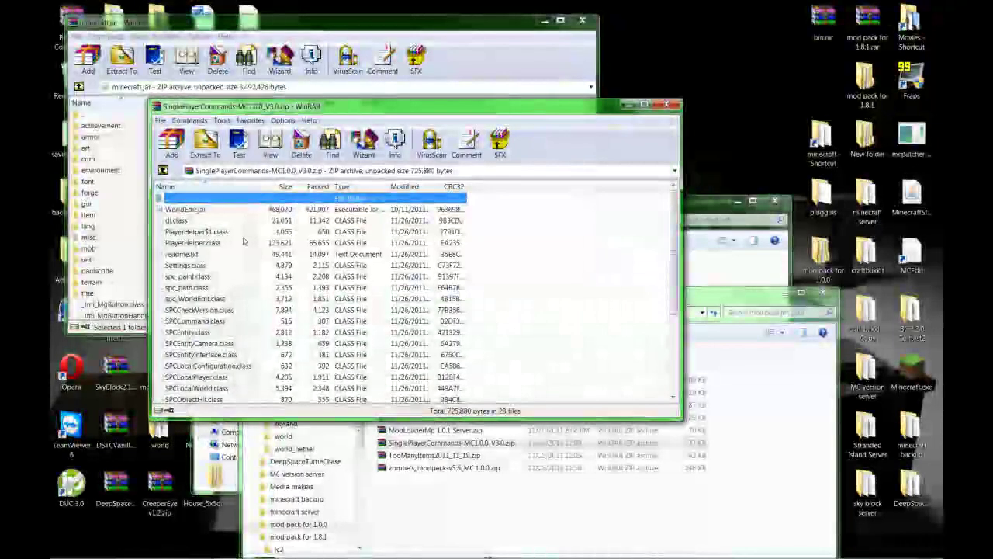
{"action": "left_click", "coordinate": [187, 209]}
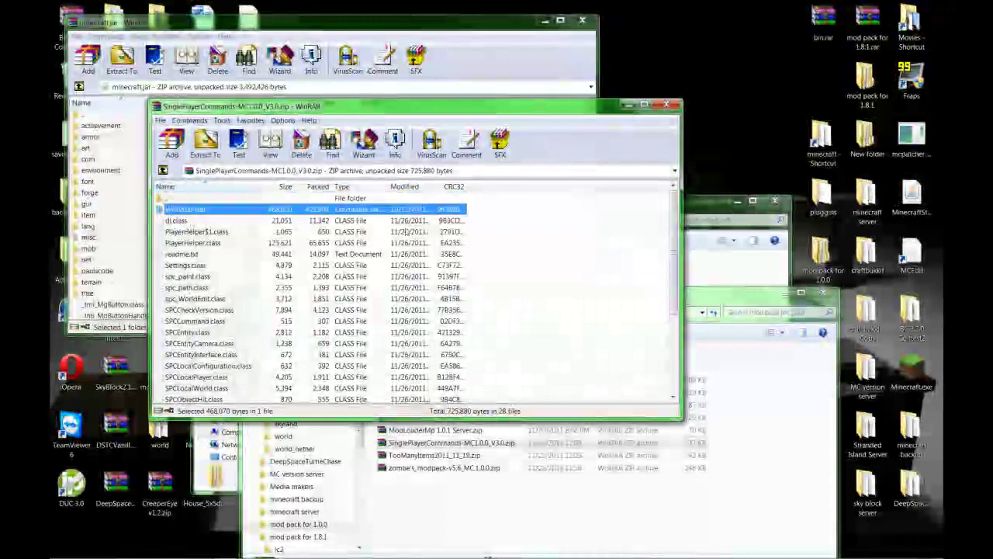
{"action": "left_click_drag", "start_coordinate": [468, 225], "coordinate": [405, 482]}
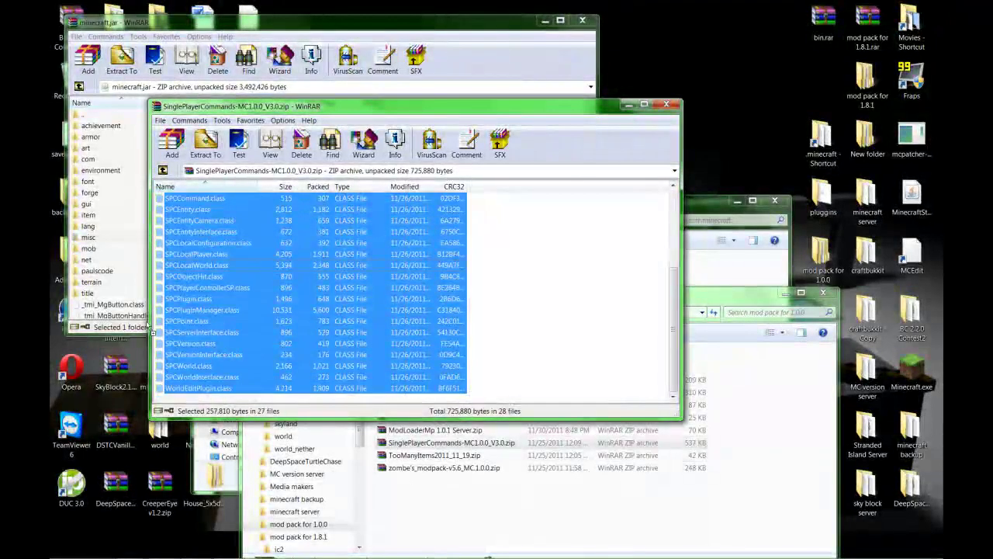
{"action": "left_click_drag", "start_coordinate": [130, 318], "coordinate": [132, 319]}
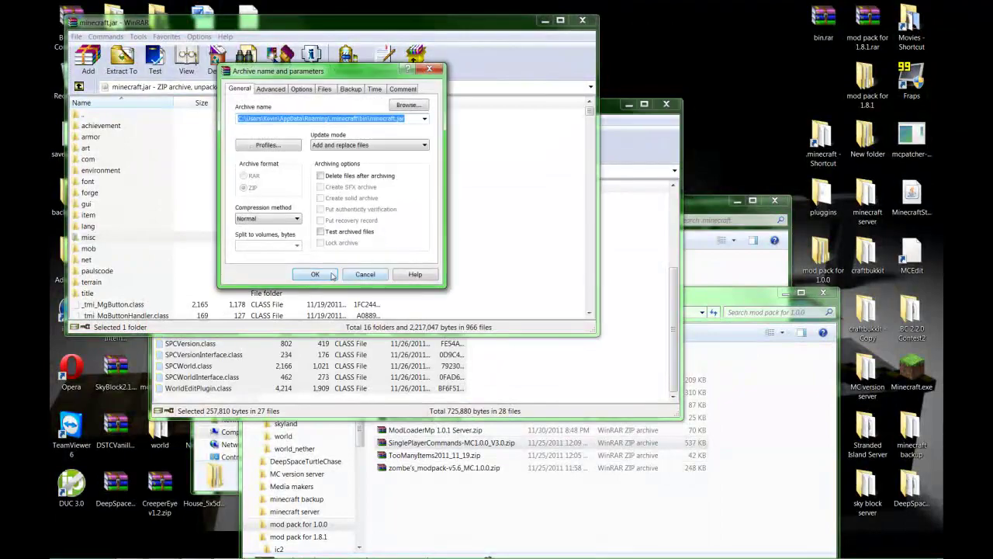
{"action": "left_click", "coordinate": [332, 276]}
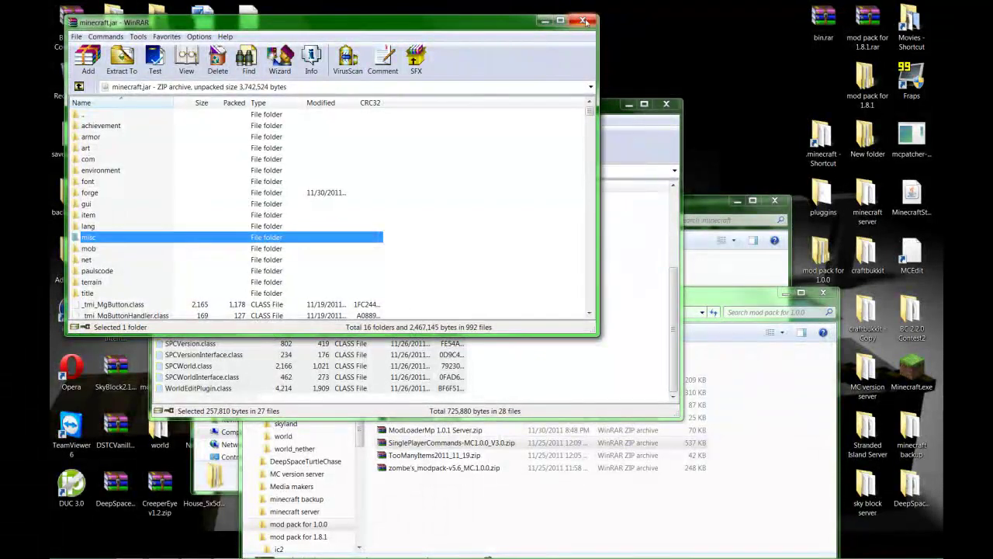
{"action": "left_click", "coordinate": [586, 21]}
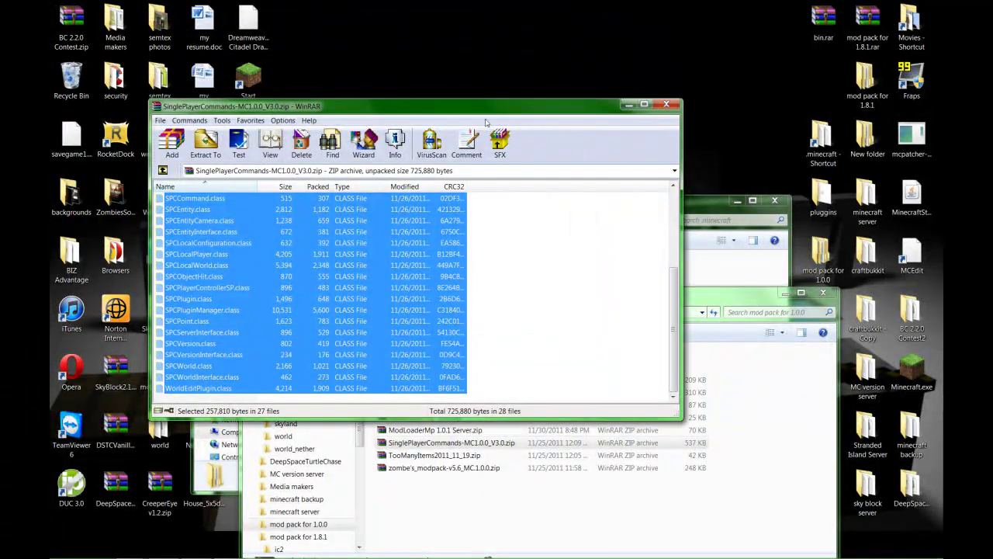
- Copy WorldEdit.jar from the SinglePlayerCommands archive into the .minecraft bin folder and close the archive and both folder windows
{"action": "left_click_drag", "start_coordinate": [461, 115], "coordinate": [386, 71]}
{"action": "left_click", "coordinate": [501, 241]}
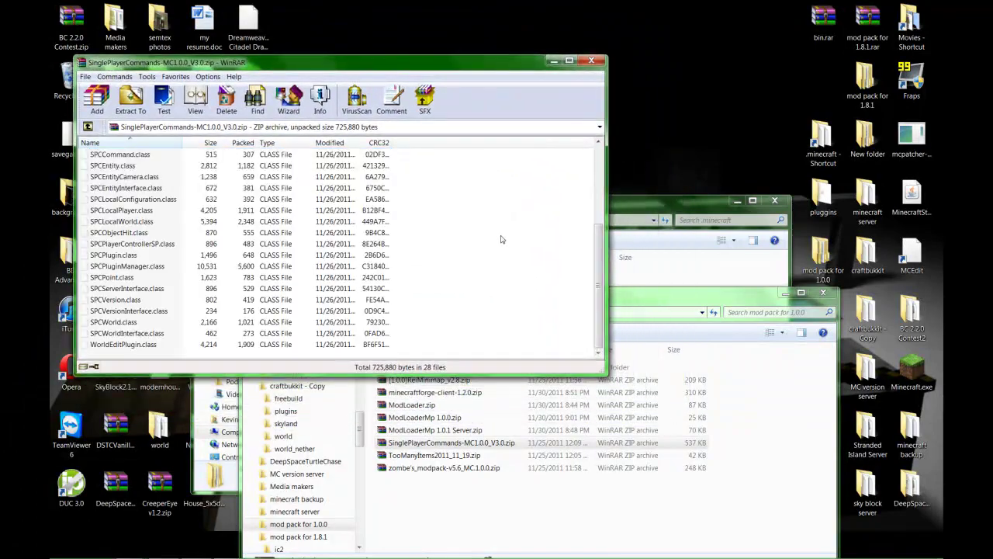
{"action": "left_click", "coordinate": [659, 203]}
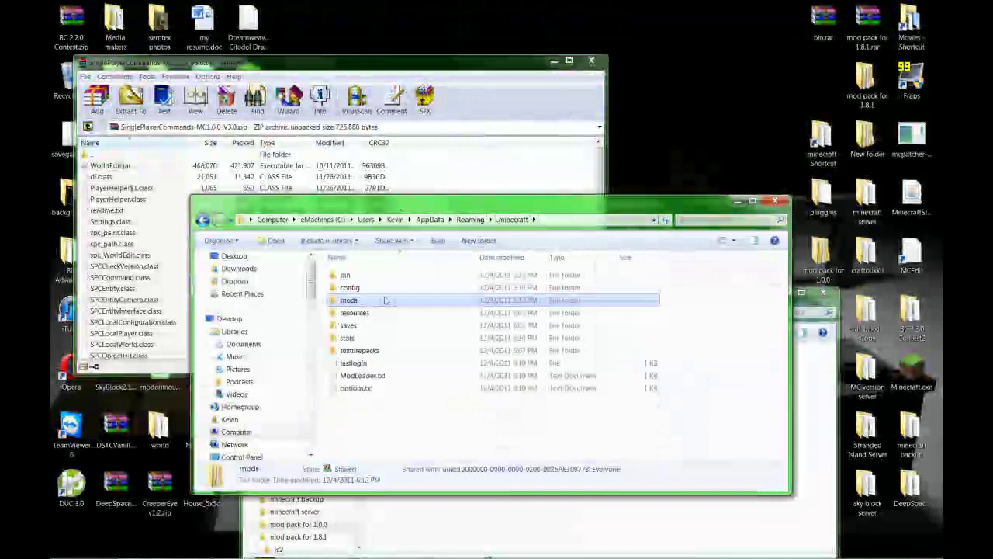
{"action": "double_click", "coordinate": [347, 276]}
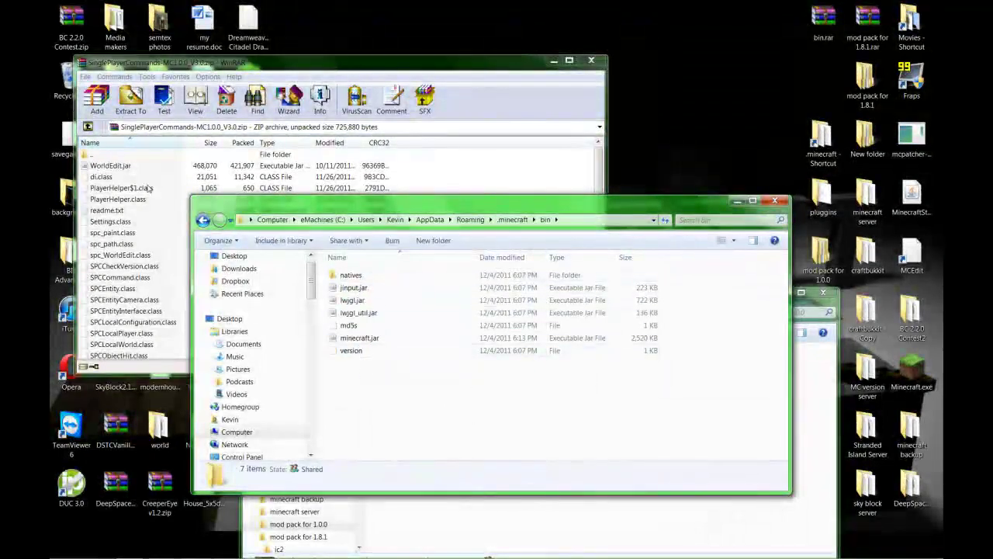
{"action": "left_click", "coordinate": [122, 169]}
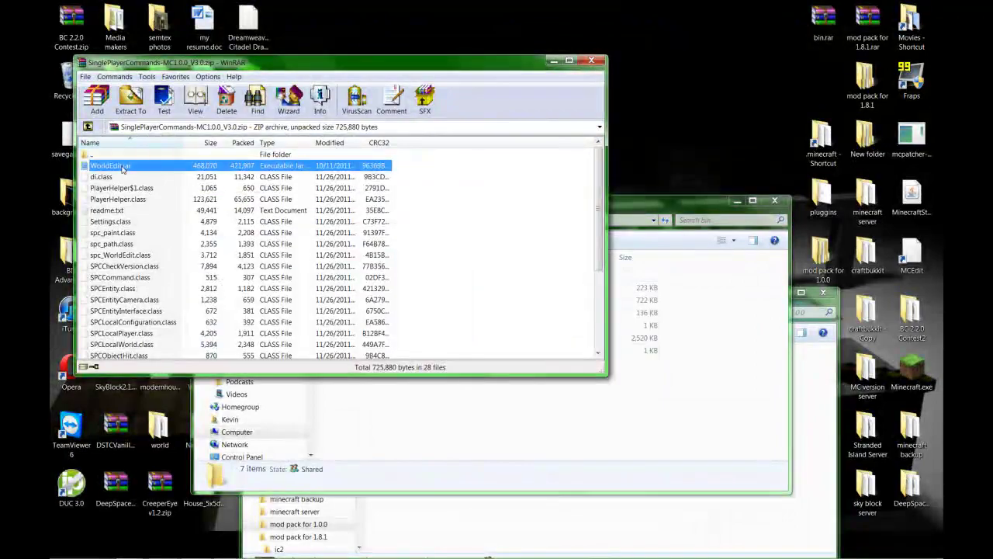
{"action": "left_click_drag", "start_coordinate": [122, 169], "coordinate": [428, 398]}
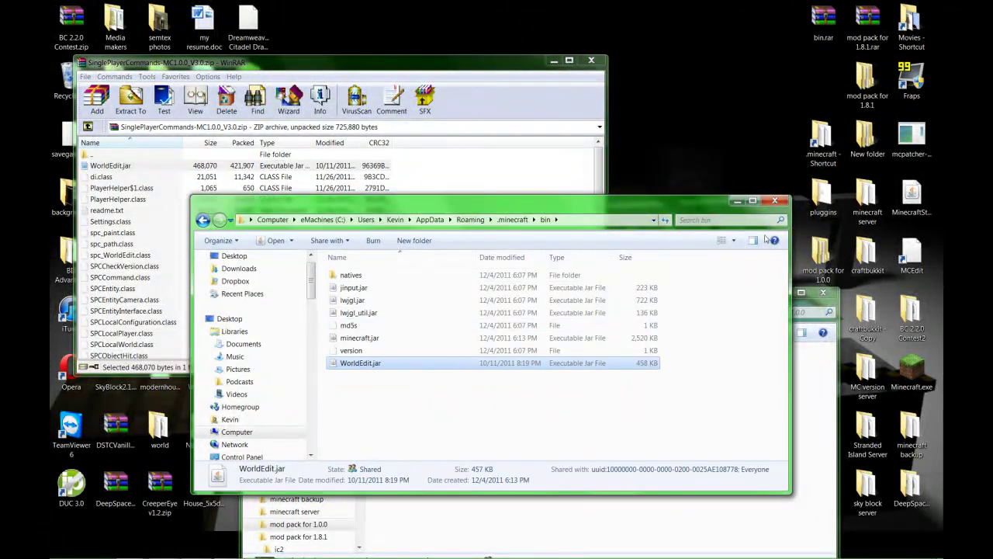
{"action": "left_click", "coordinate": [776, 201]}
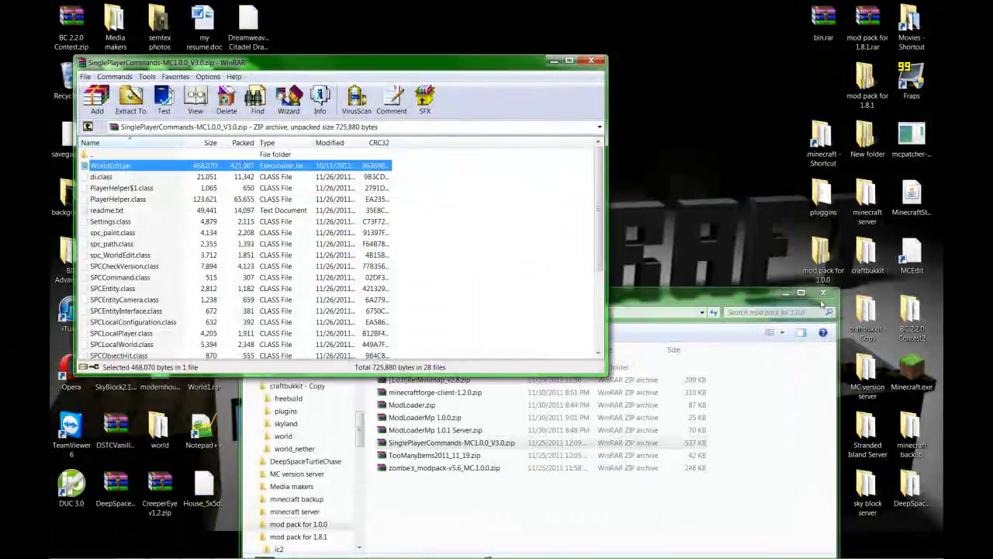
{"action": "left_click", "coordinate": [822, 292]}
{"action": "left_click", "coordinate": [592, 61]}
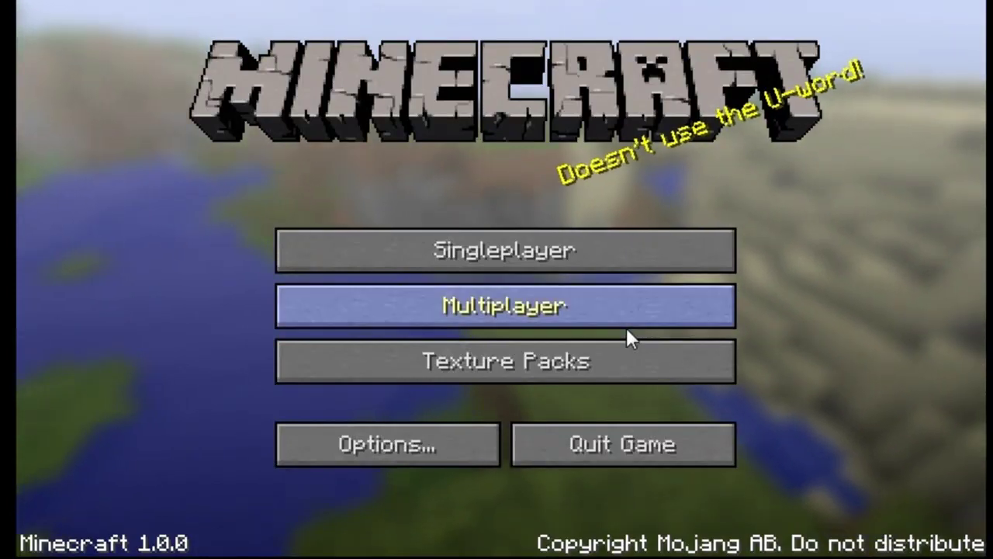
- Create a singleplayer world named "New World" in Survival mode in Minecraft
{"action": "left_click", "coordinate": [577, 263]}
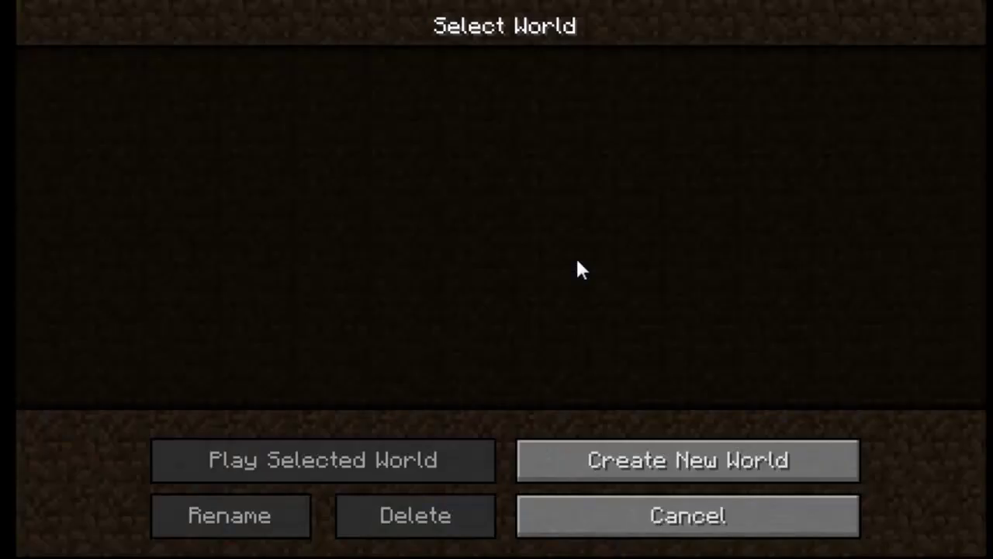
{"action": "left_click", "coordinate": [704, 461]}
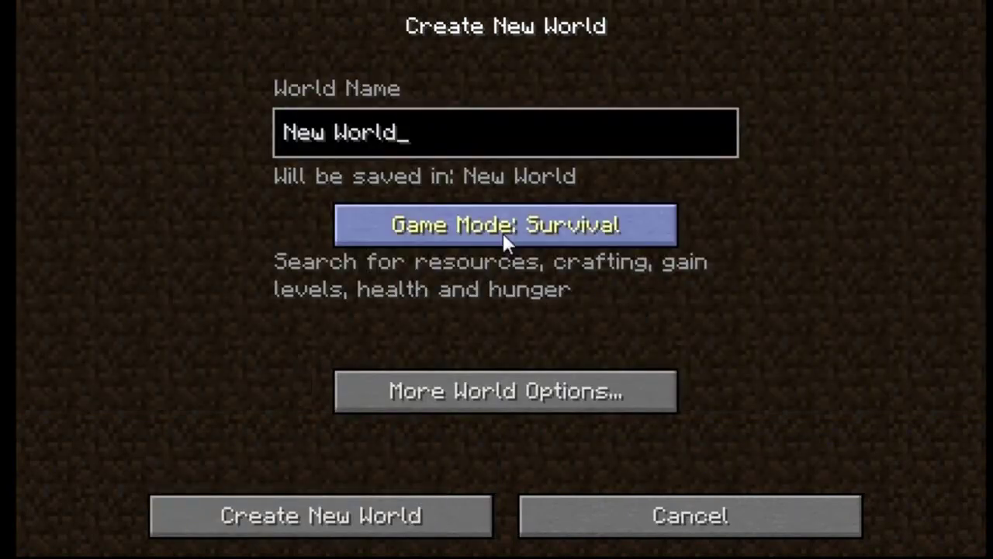
{"action": "left_click", "coordinate": [354, 516]}
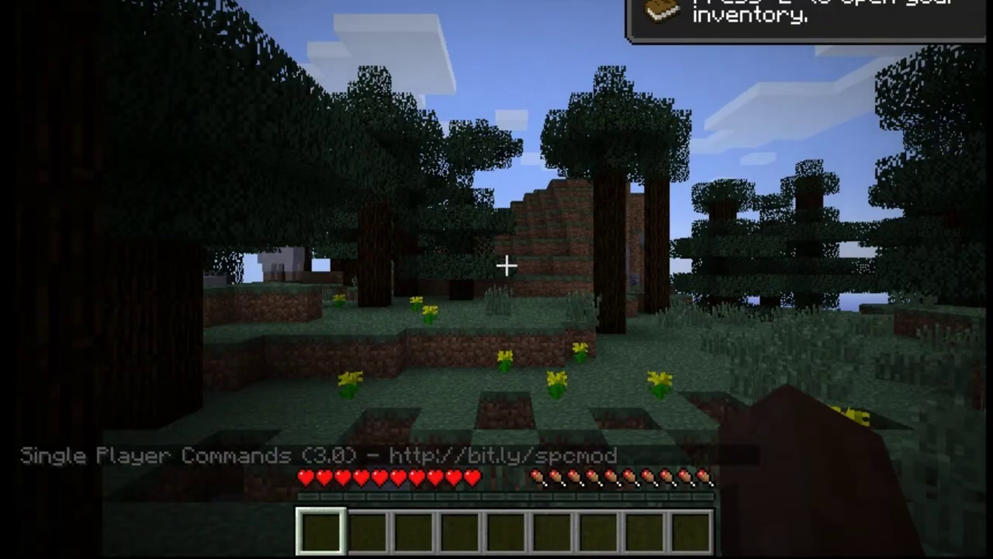
- Pause the game and set the sound volume to 0% and the music volume to 19% in the options
{"action": "key", "text": "Escape"}
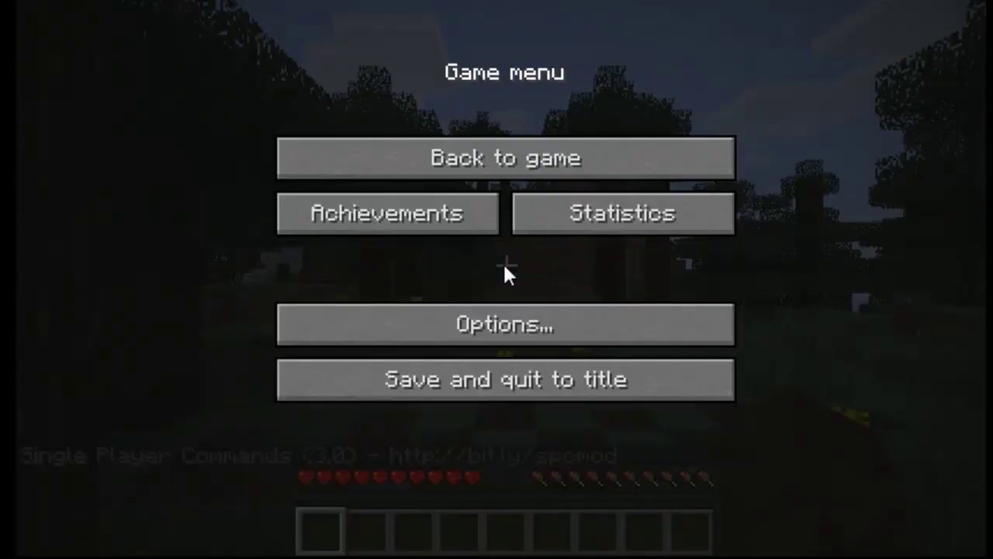
{"action": "left_click", "coordinate": [542, 340]}
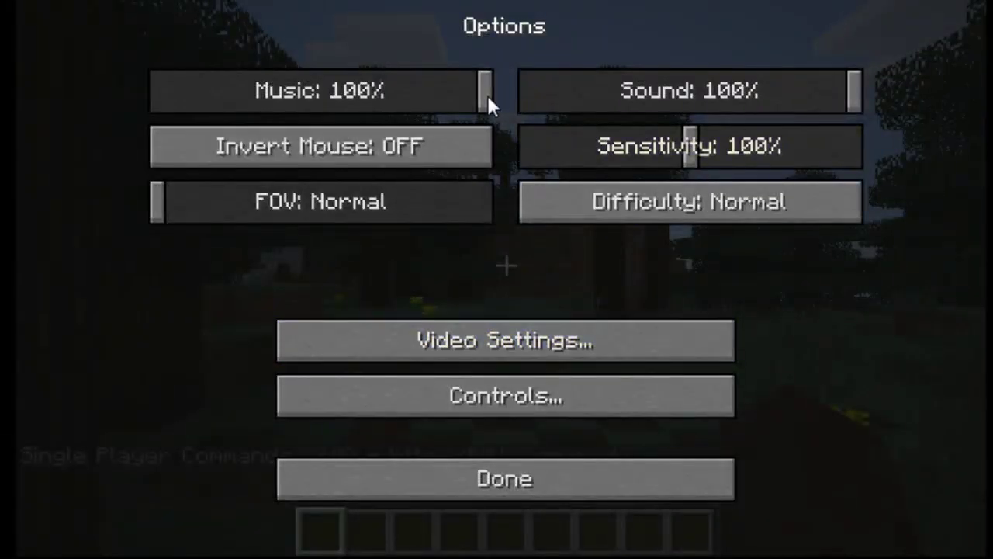
{"action": "left_click", "coordinate": [529, 90]}
{"action": "left_click", "coordinate": [221, 92]}
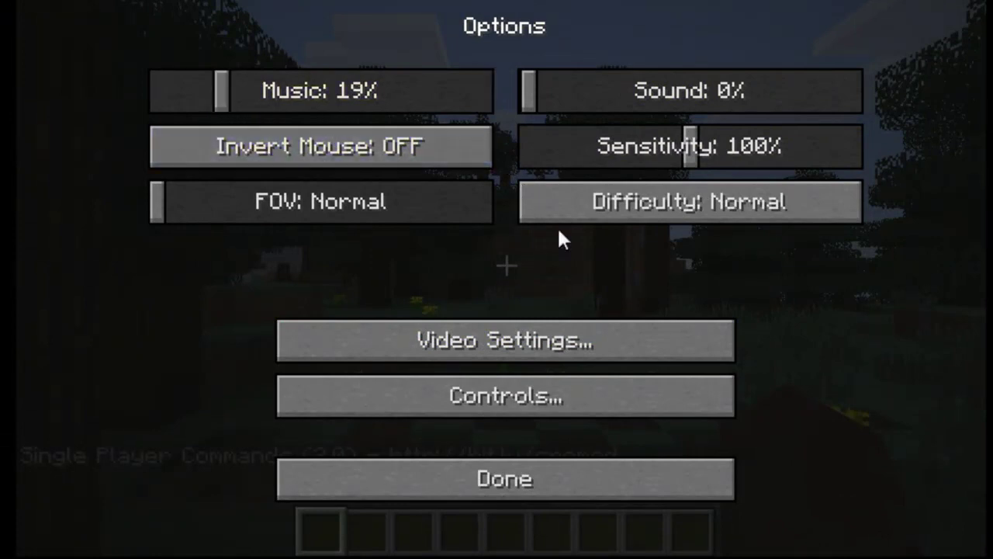
- Set the difficulty to Peaceful, check the video settings and return to the game
{"action": "left_click", "coordinate": [582, 217]}
{"action": "left_click", "coordinate": [564, 351]}
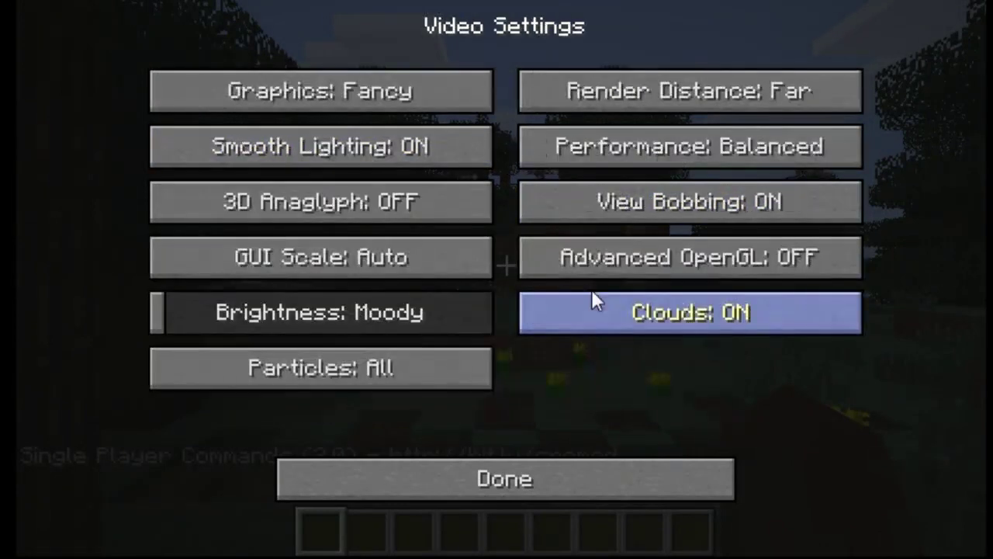
{"action": "key", "text": "Escape"}
- Open the inventory and look through the TooManyItems item pages backwards to page 1
{"action": "key", "text": "i"}
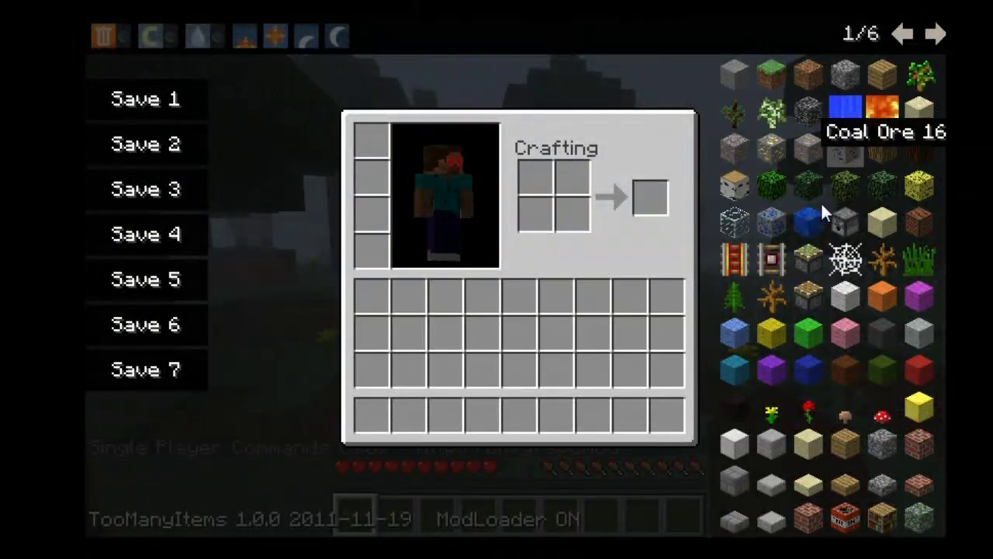
{"action": "left_click", "coordinate": [904, 36]}
{"action": "left_click", "coordinate": [904, 34]}
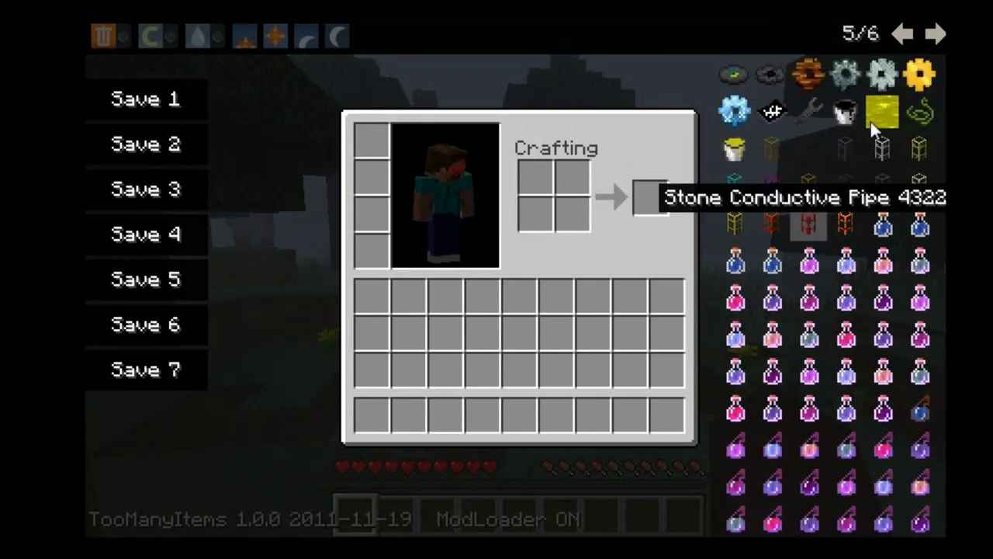
{"action": "left_click", "coordinate": [903, 35]}
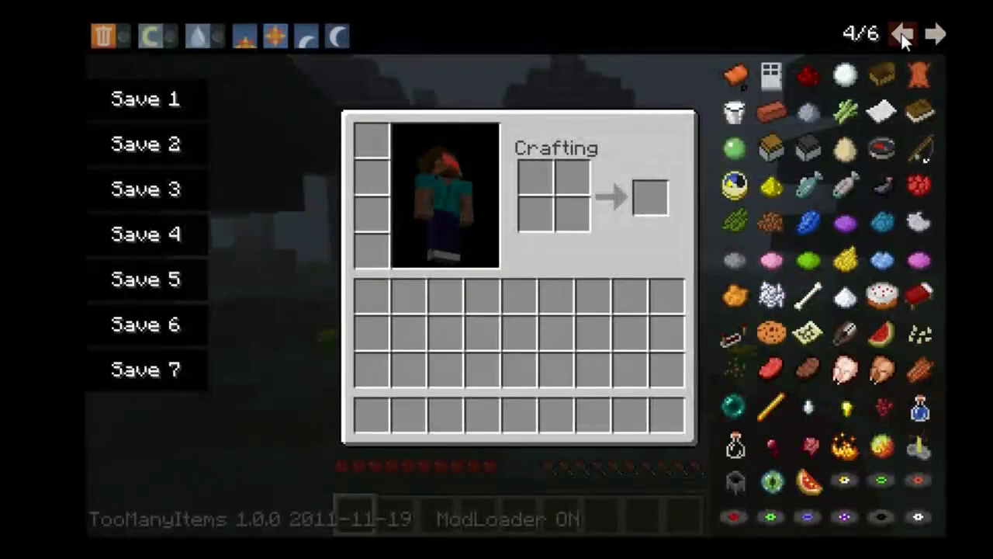
{"action": "left_click", "coordinate": [902, 35]}
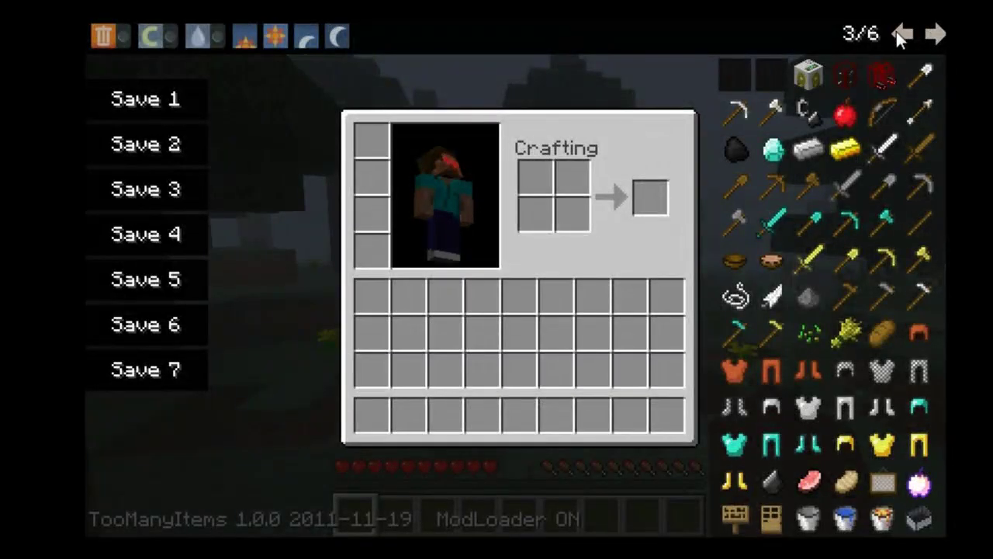
{"action": "left_click", "coordinate": [900, 34]}
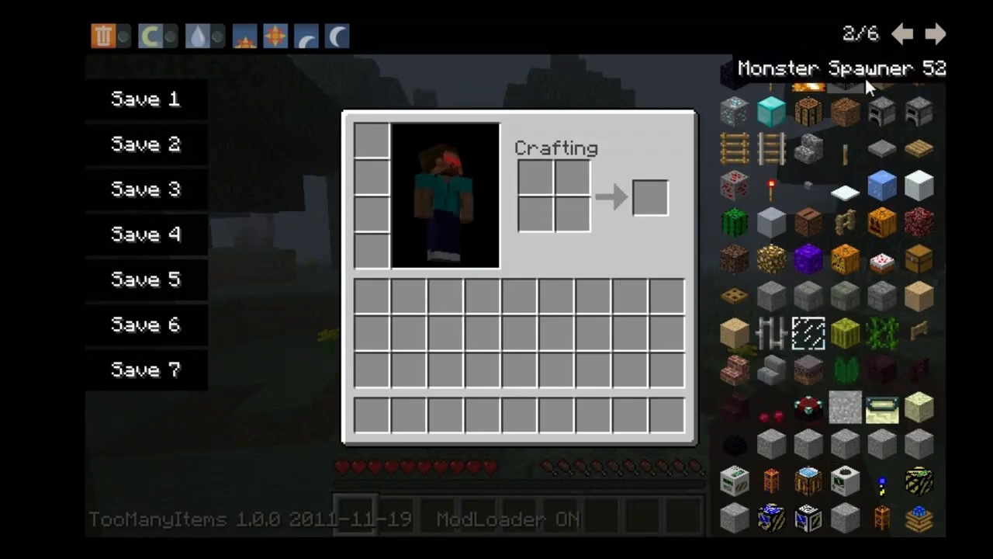
{"action": "left_click", "coordinate": [909, 31]}
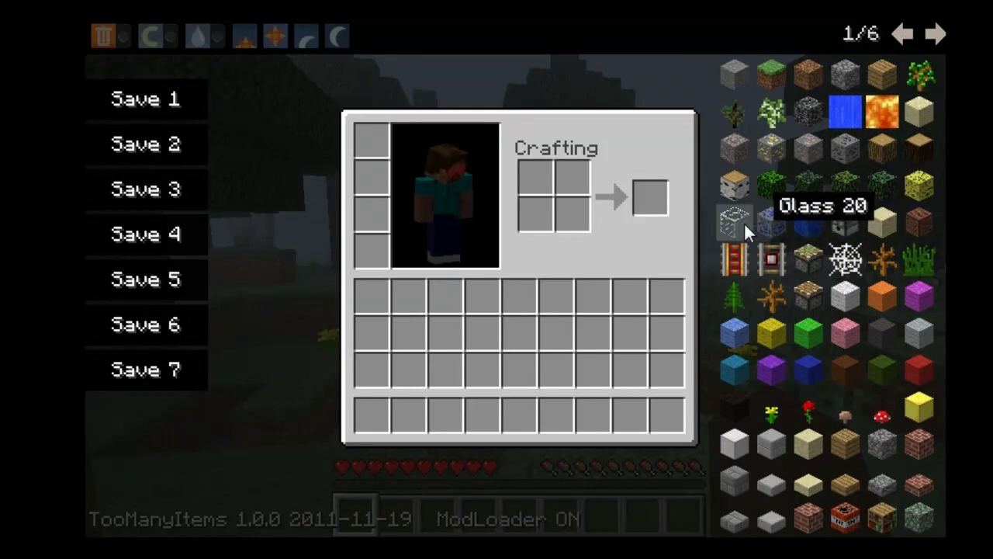
- Add stacks of 64 glass, pistons, iron ingots and iron gears to the inventory from the TooManyItems list
{"action": "left_click", "coordinate": [738, 221]}
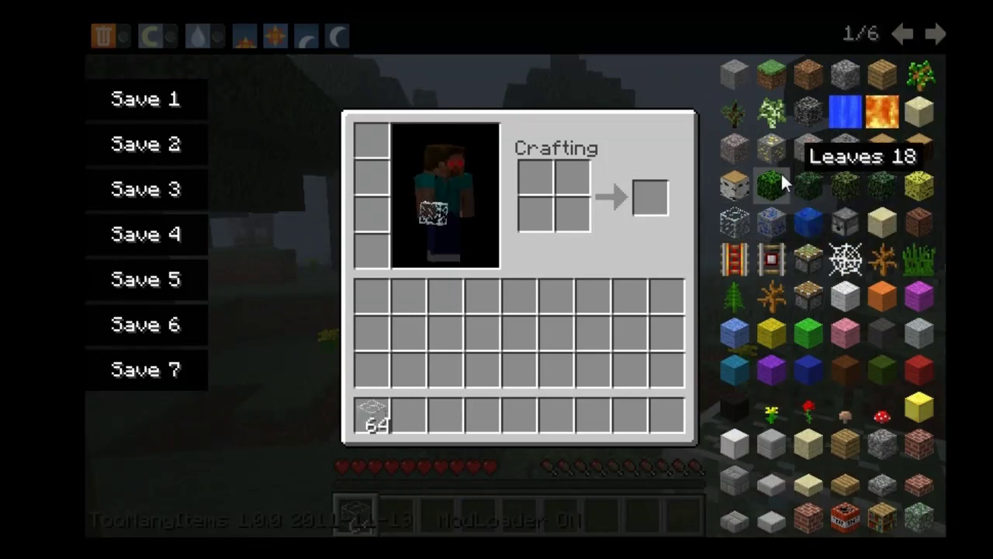
{"action": "left_click", "coordinate": [930, 36]}
{"action": "left_click", "coordinate": [898, 39]}
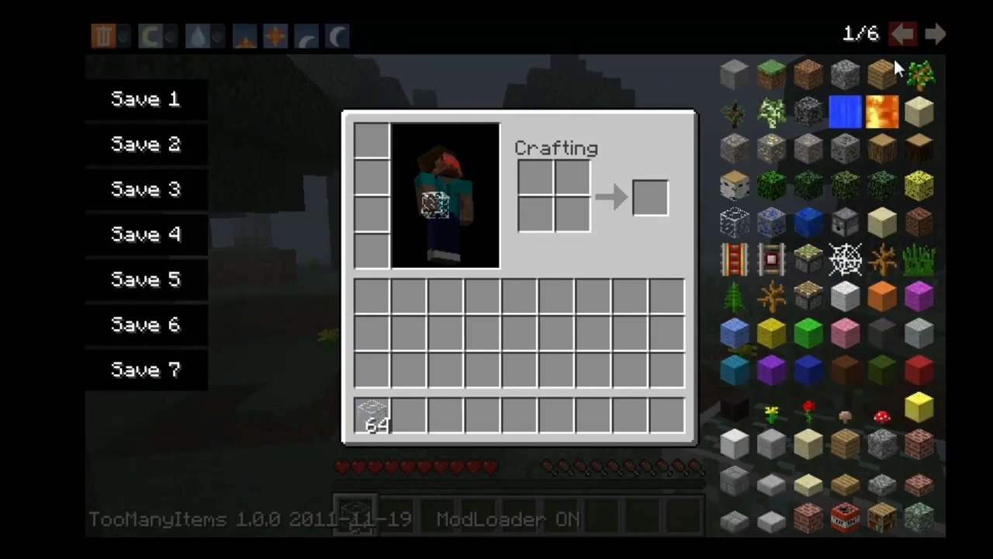
{"action": "left_click", "coordinate": [818, 270]}
{"action": "left_click", "coordinate": [935, 34]}
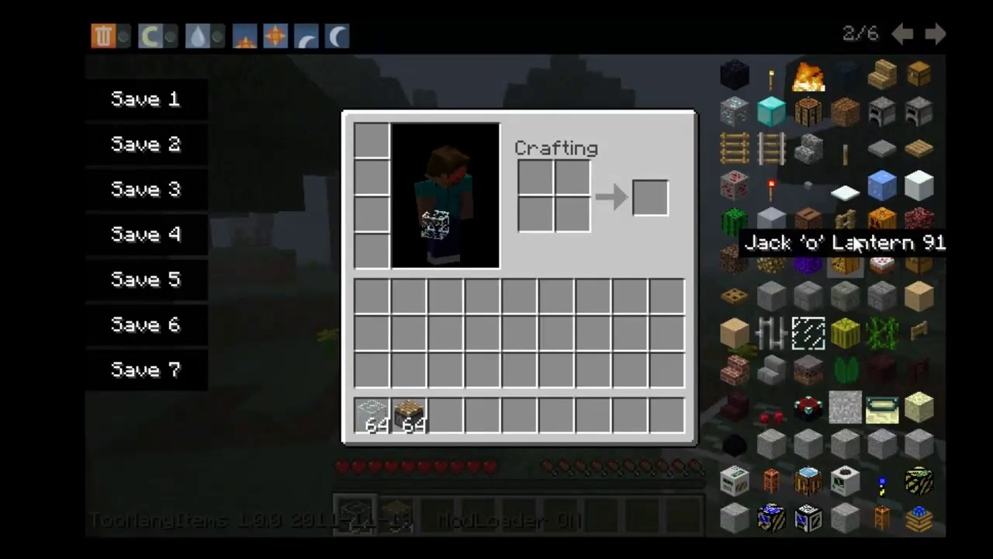
{"action": "left_click", "coordinate": [931, 34]}
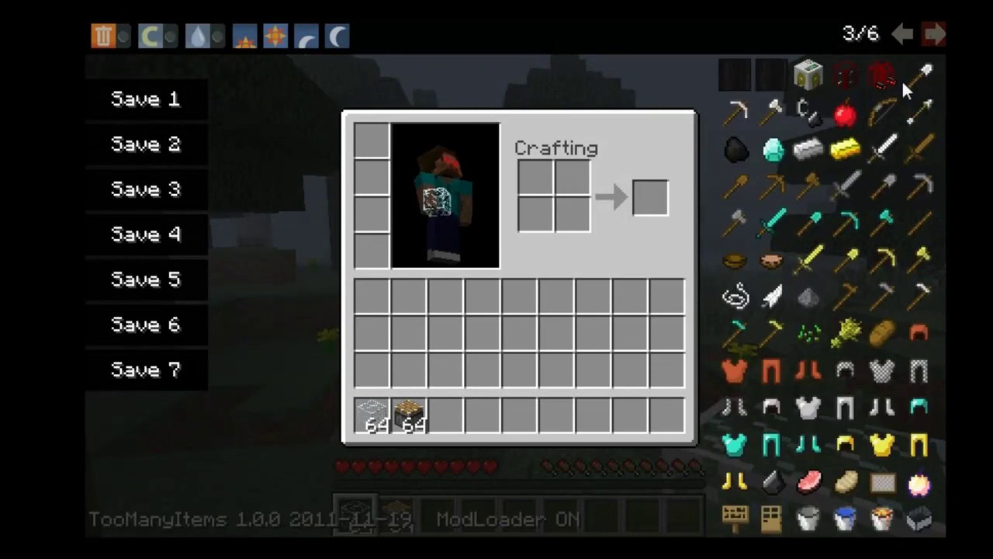
{"action": "left_click", "coordinate": [811, 146]}
{"action": "left_click", "coordinate": [933, 33]}
{"action": "left_click", "coordinate": [934, 34]}
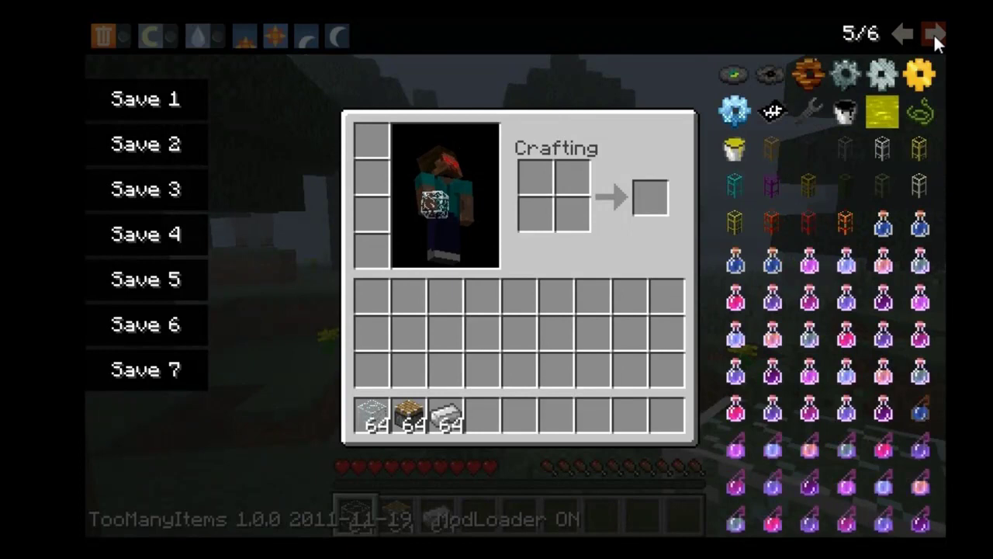
{"action": "left_click", "coordinate": [877, 76]}
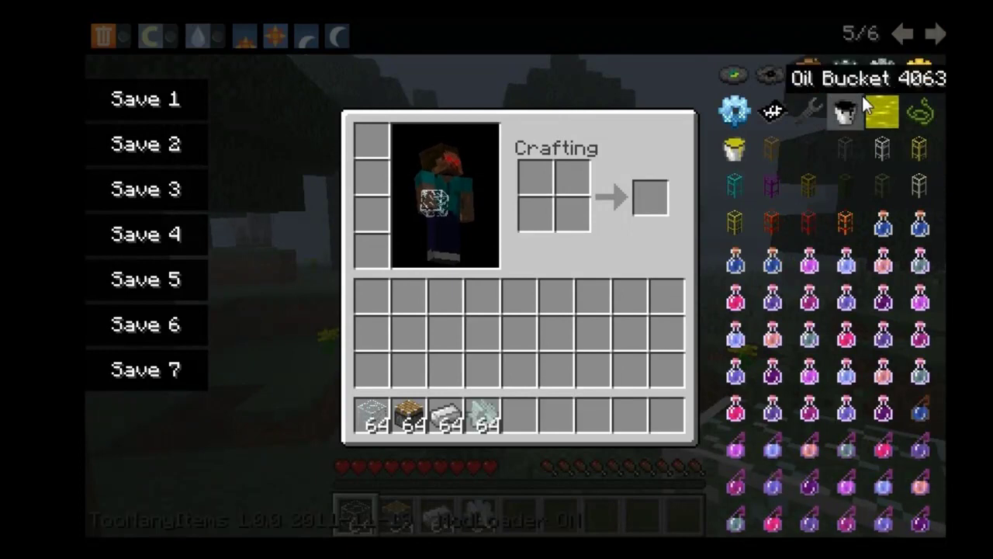
- Add a stack of 64 crafting tables to the inventory from page 2 of the TooManyItems list
{"action": "left_click", "coordinate": [900, 33]}
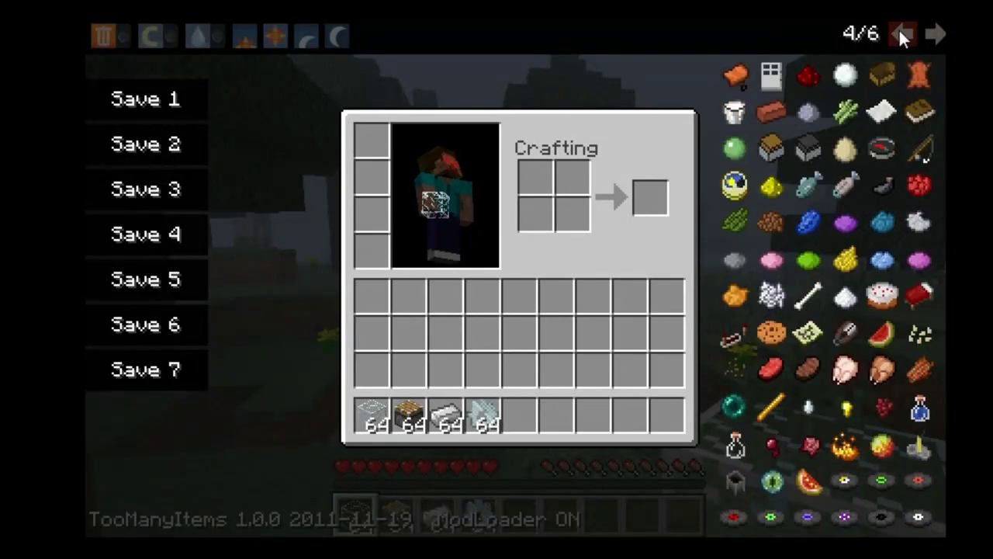
{"action": "left_click", "coordinate": [900, 33]}
{"action": "left_click", "coordinate": [900, 33]}
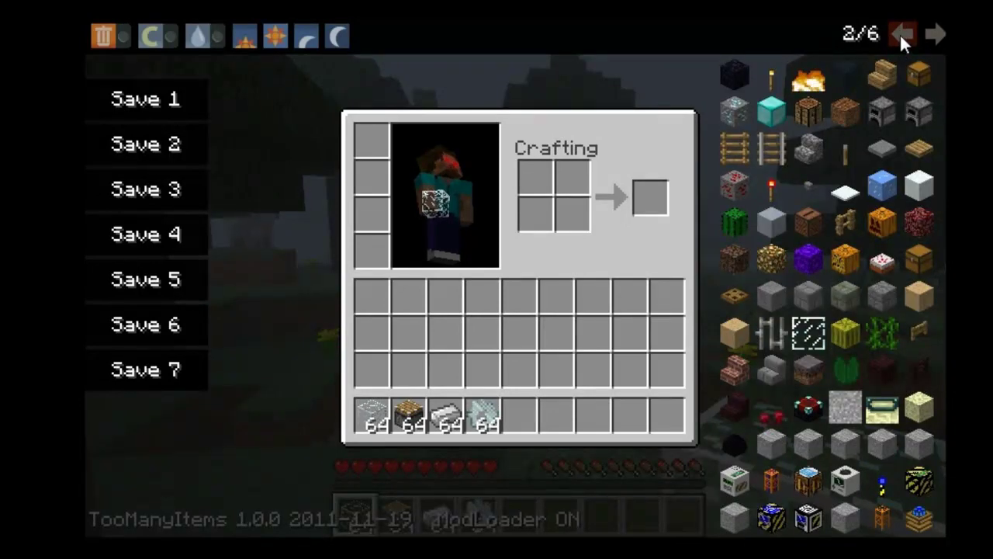
{"action": "left_click", "coordinate": [899, 33]}
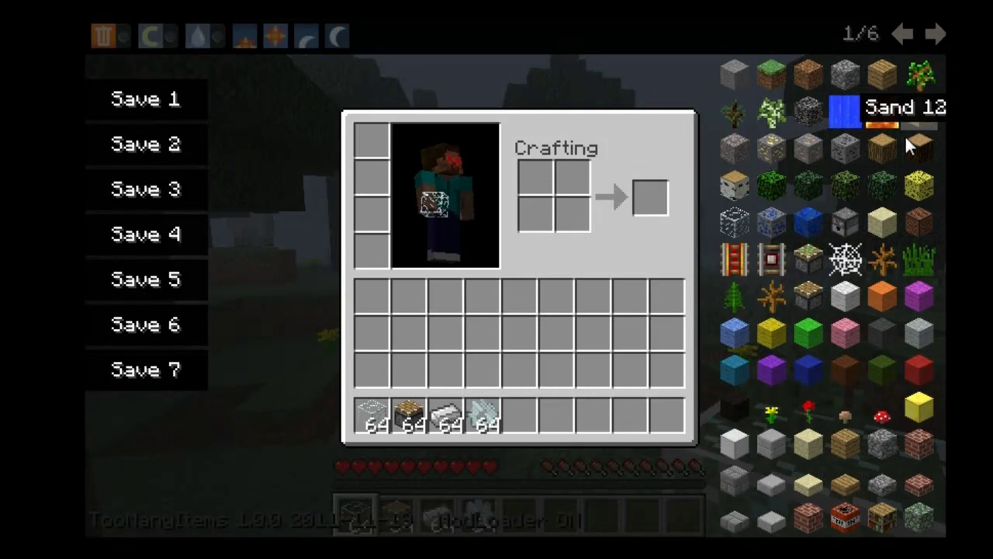
{"action": "left_click", "coordinate": [931, 30]}
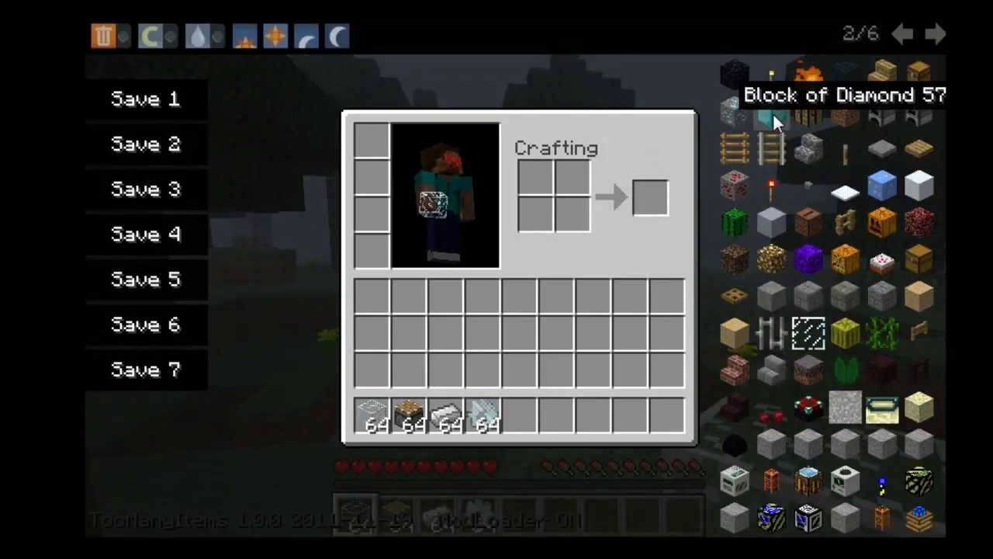
{"action": "left_click", "coordinate": [802, 123]}
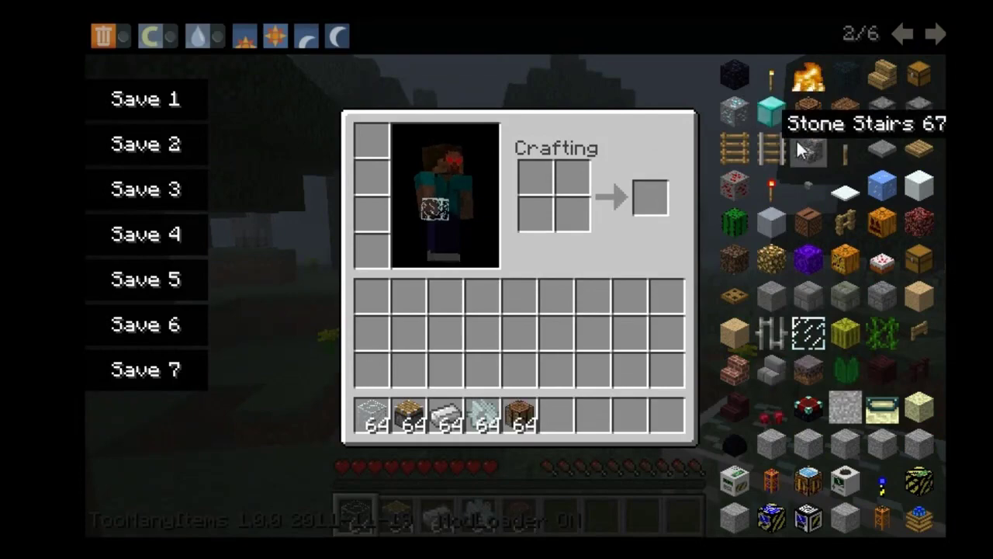
- Place a crafting table on the grass in front of the player and open it
{"action": "key", "text": "e"}
{"action": "key", "text": "5"}
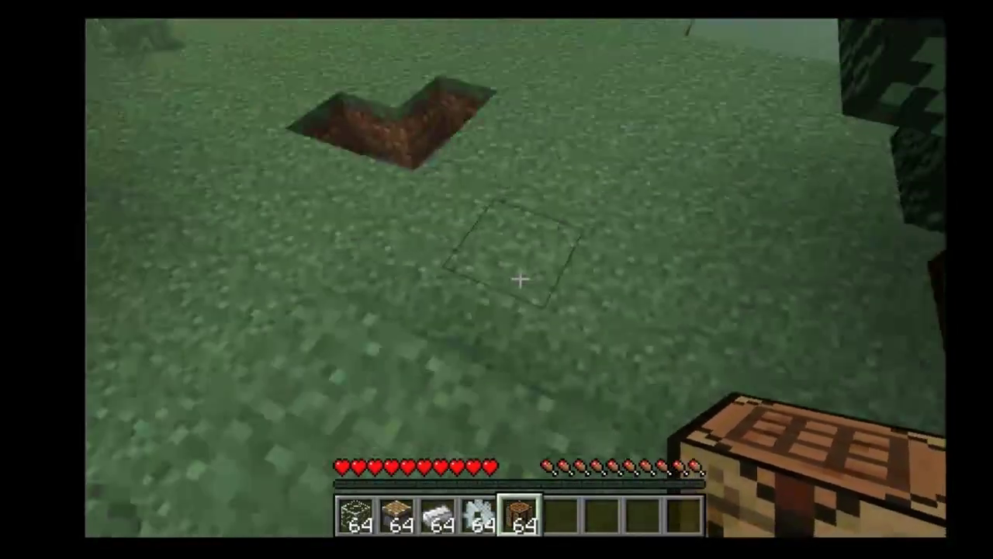
{"action": "right_click", "coordinate": [520, 278]}
{"action": "right_click", "coordinate": [518, 276]}
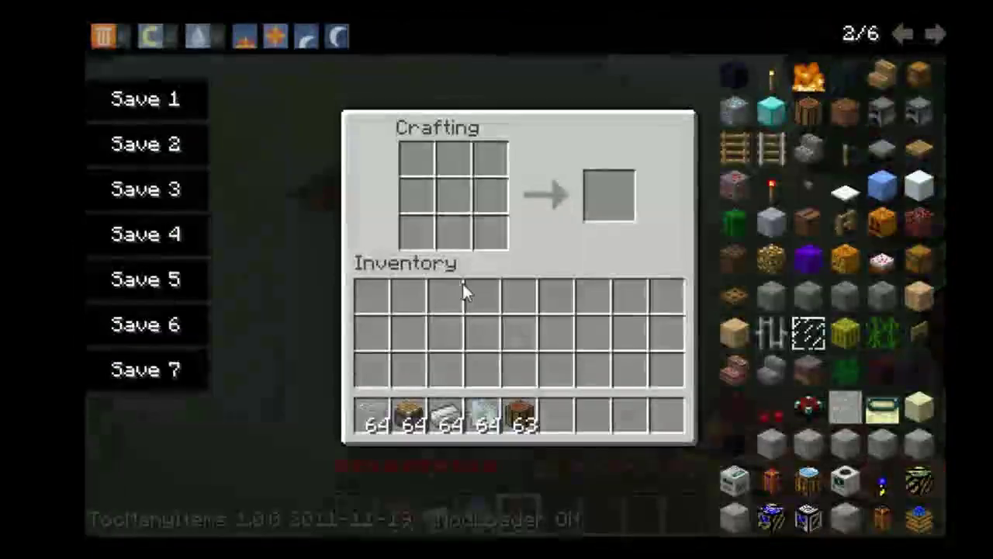
- Fill the top row of the crafting grid with one iron ingot per slot and return the remaining ingots to the hotbar
{"action": "left_click", "coordinate": [446, 417]}
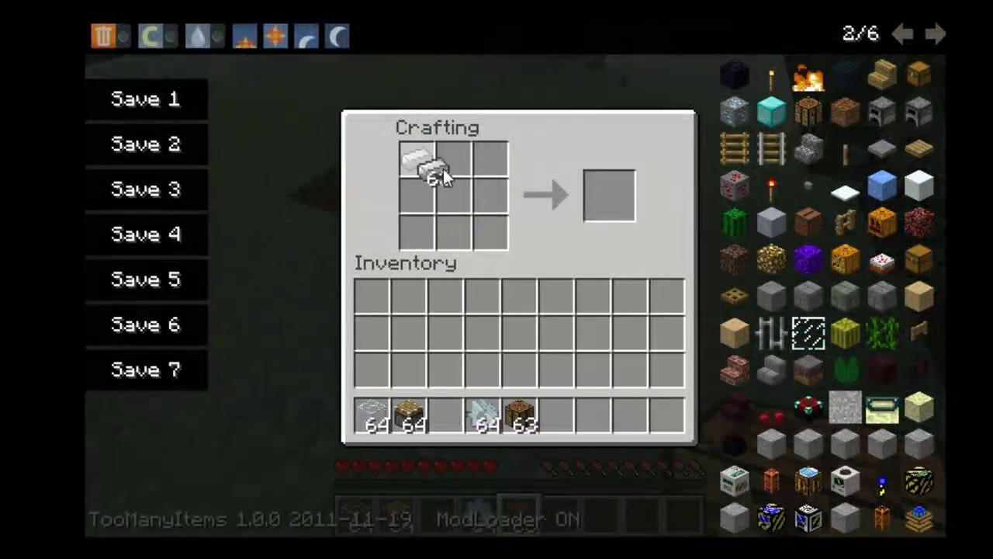
{"action": "right_click", "coordinate": [416, 159]}
{"action": "right_click", "coordinate": [454, 159]}
{"action": "right_click", "coordinate": [491, 159]}
{"action": "left_click", "coordinate": [446, 417]}
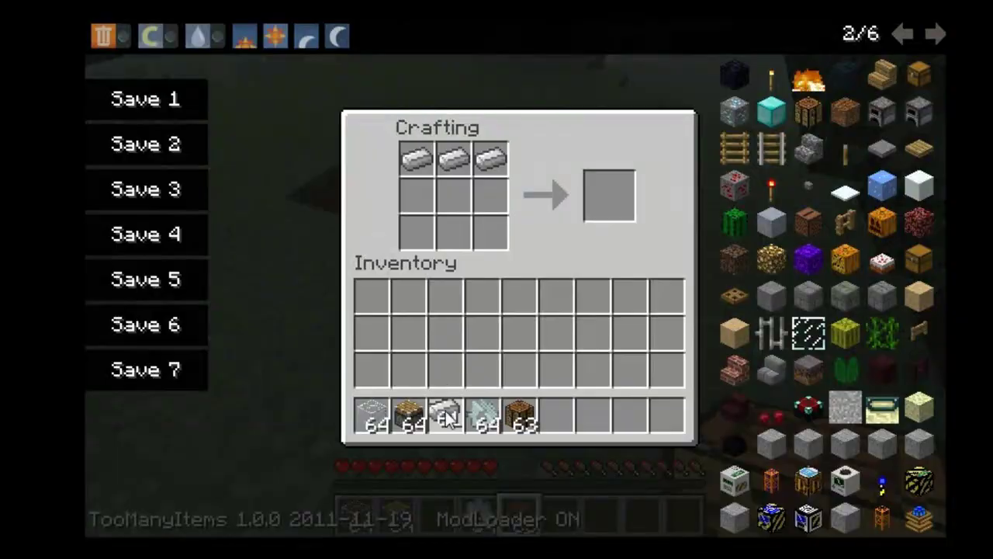
- Put one glass block in the centre slot and one piston in the bottom middle slot of the crafting grid
{"action": "left_click", "coordinate": [371, 417]}
{"action": "right_click", "coordinate": [454, 197]}
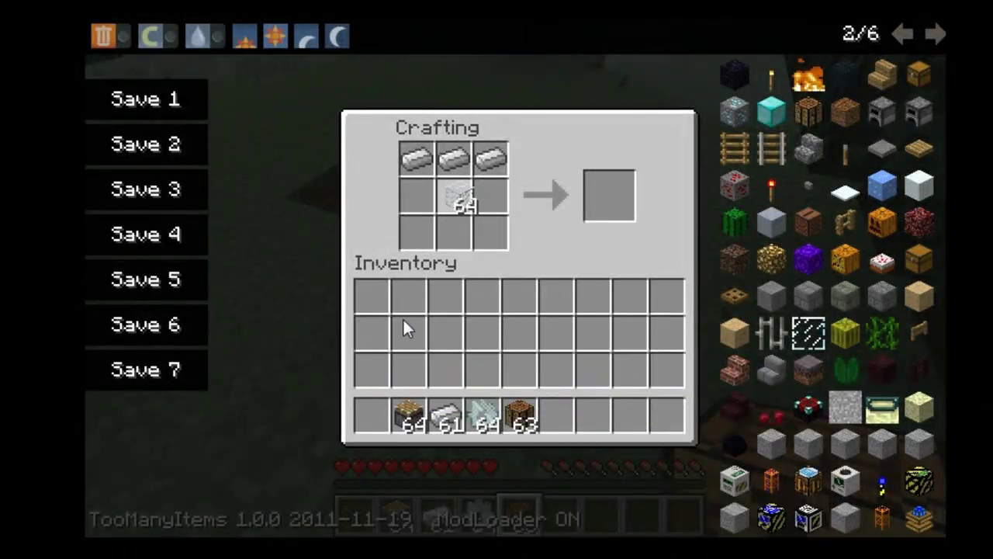
{"action": "left_click", "coordinate": [372, 417]}
{"action": "left_click", "coordinate": [429, 418]}
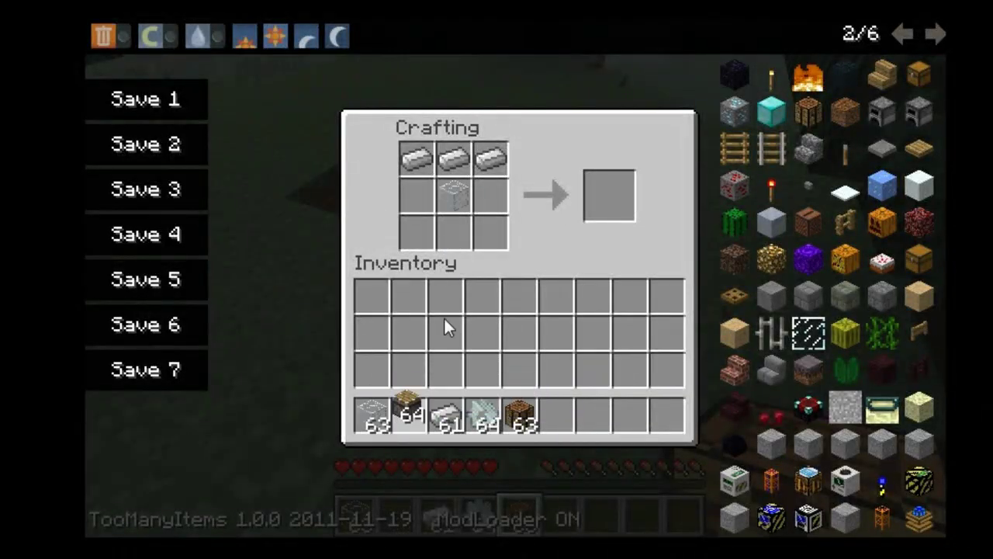
{"action": "right_click", "coordinate": [454, 232]}
{"action": "left_click", "coordinate": [406, 416]}
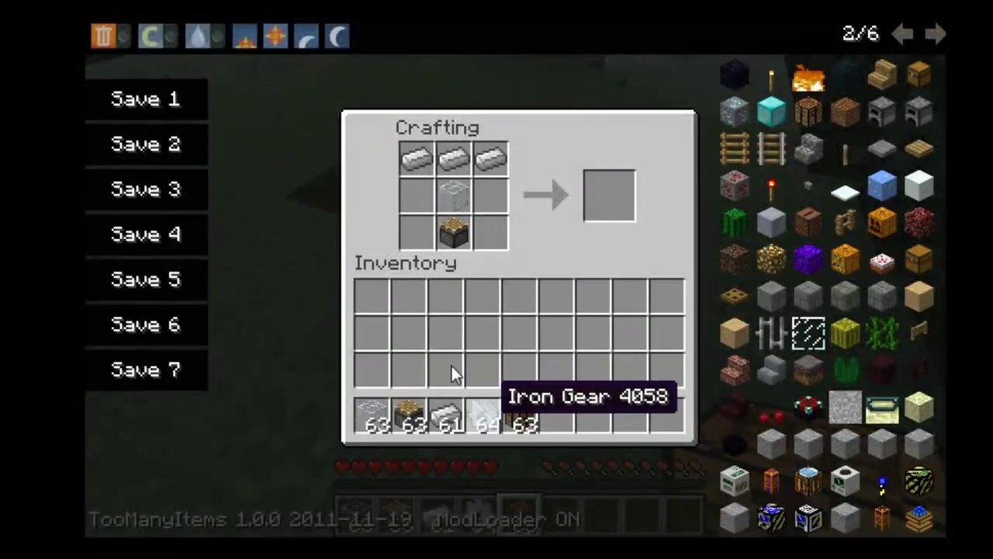
- Put an iron gear in each bottom corner, craft the Combustion Engine into the last hotbar slot and close the crafting table
{"action": "left_click", "coordinate": [483, 416]}
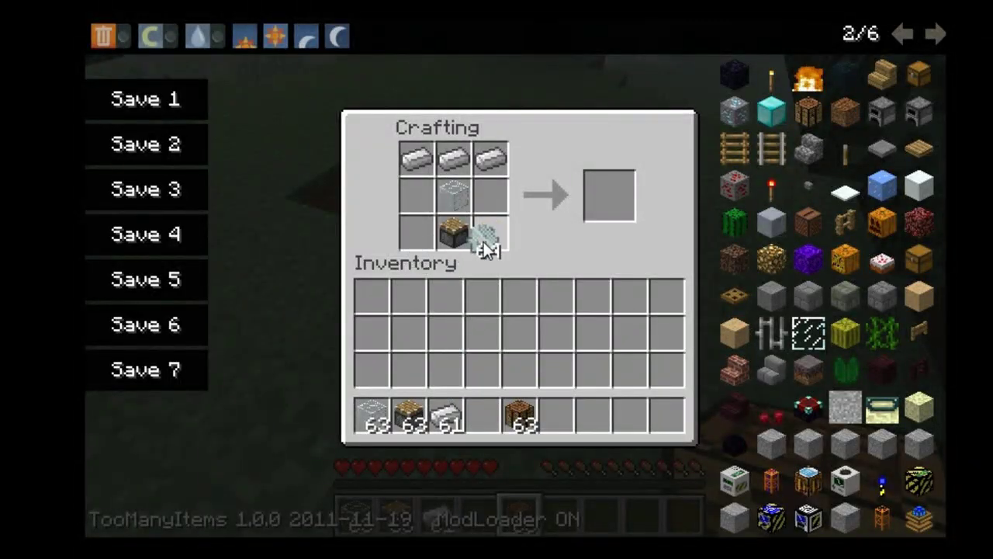
{"action": "right_click", "coordinate": [488, 247]}
{"action": "right_click", "coordinate": [423, 241]}
{"action": "left_click", "coordinate": [483, 415]}
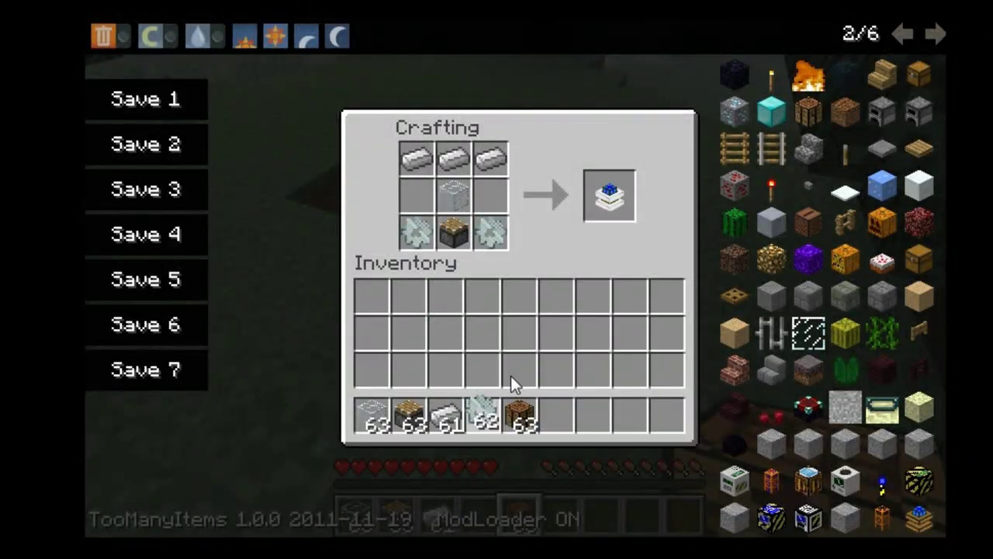
{"action": "left_click", "coordinate": [609, 196]}
{"action": "left_click", "coordinate": [664, 416]}
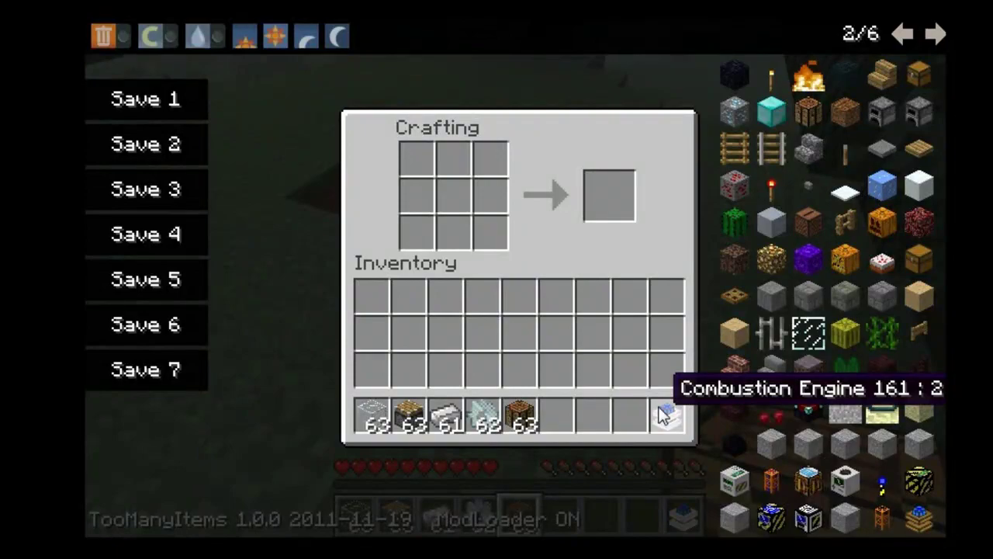
{"action": "key", "text": "e"}
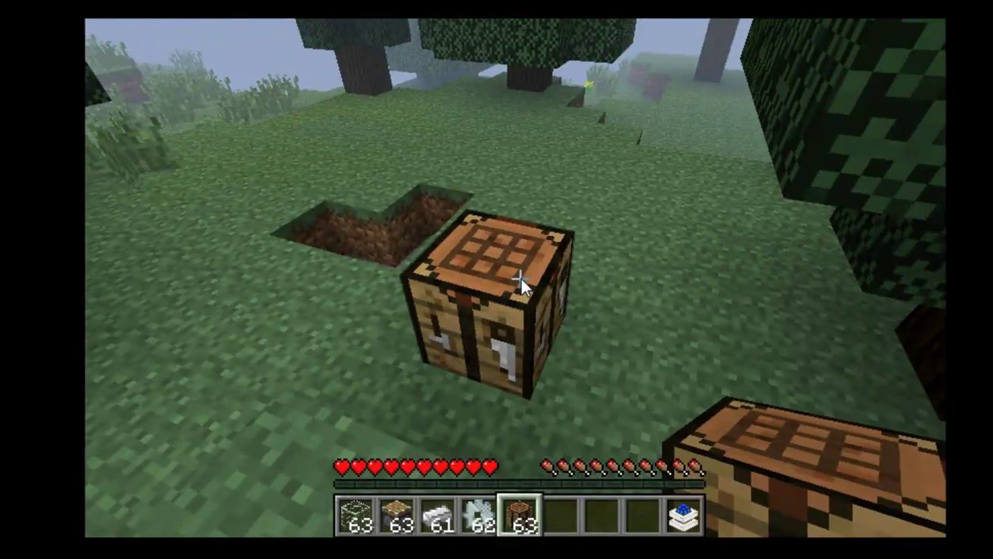
- Pause the game, lower the music volume in the options and resume playing
{"action": "key", "text": "Escape"}
{"action": "left_click", "coordinate": [521, 334]}
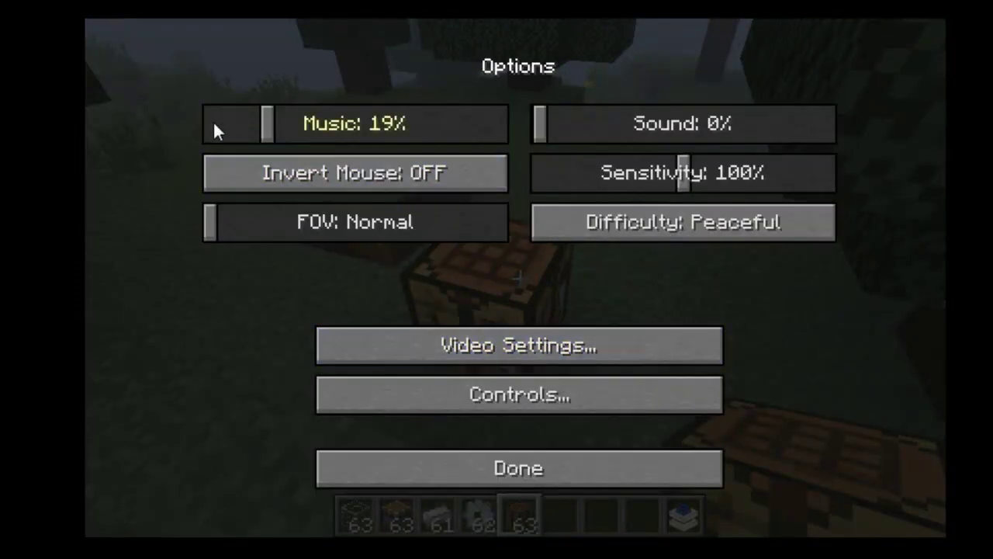
{"action": "left_click", "coordinate": [215, 127]}
{"action": "key", "text": "Escape"}
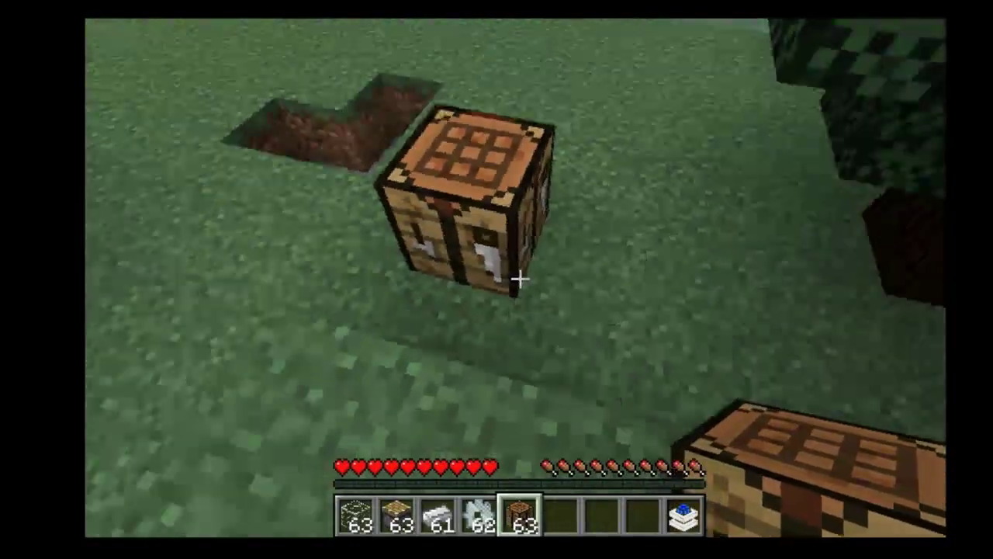
- Try to obtain item 161 with the Single Player Commands chat command "/i 161"
{"action": "key", "text": "t"}
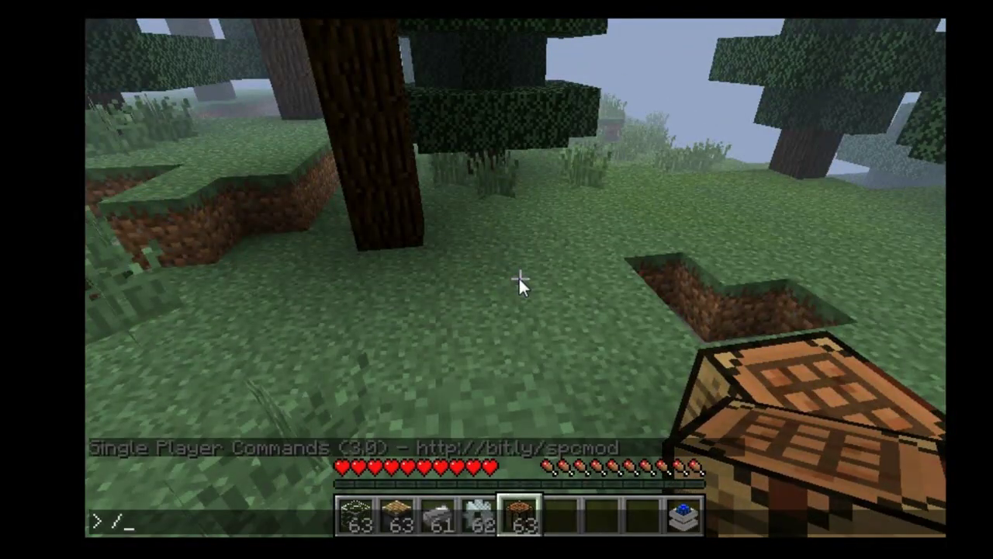
{"action": "type", "text": "/i 161"}
{"action": "key", "text": "Return"}
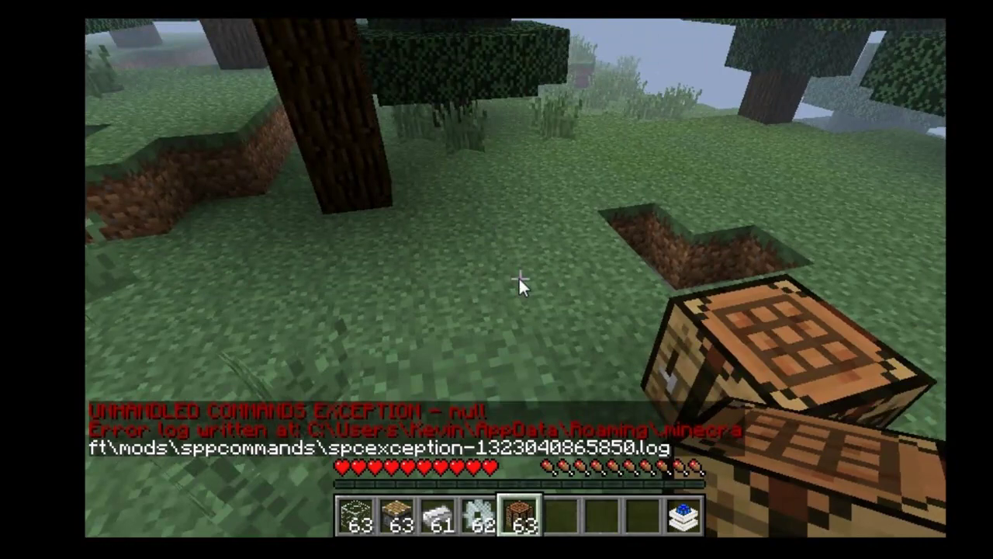
- Delete the Combustion Engine from the inventory with the TooManyItems trash and close the inventory
{"action": "key", "text": "e"}
{"action": "left_click", "coordinate": [667, 417]}
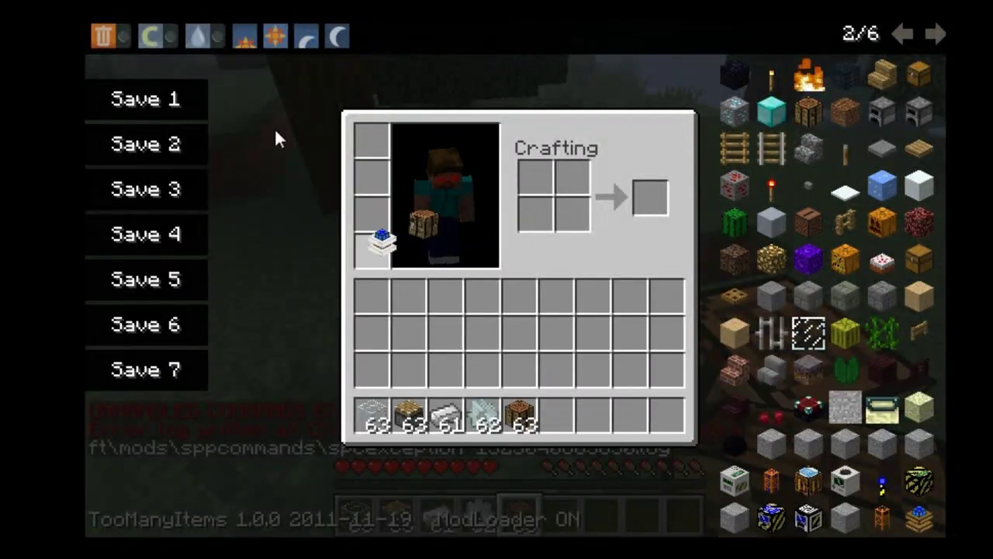
{"action": "left_click", "coordinate": [108, 36]}
{"action": "key", "text": "e"}
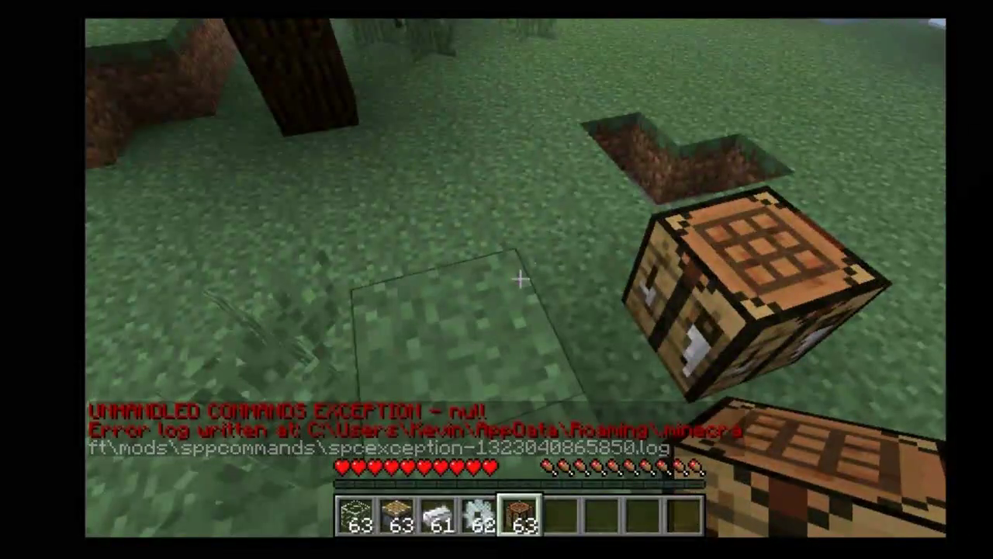
- Obtain item 161 again with the chat command "/i 161" and hold it in the hotbar
{"action": "key", "text": "t"}
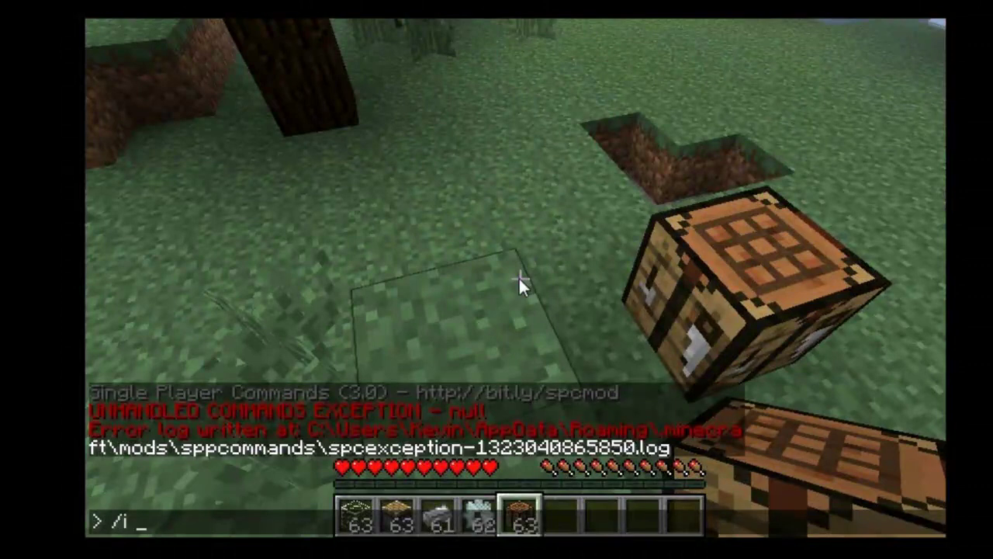
{"action": "type", "text": "/i 161"}
{"action": "key", "text": "Return"}
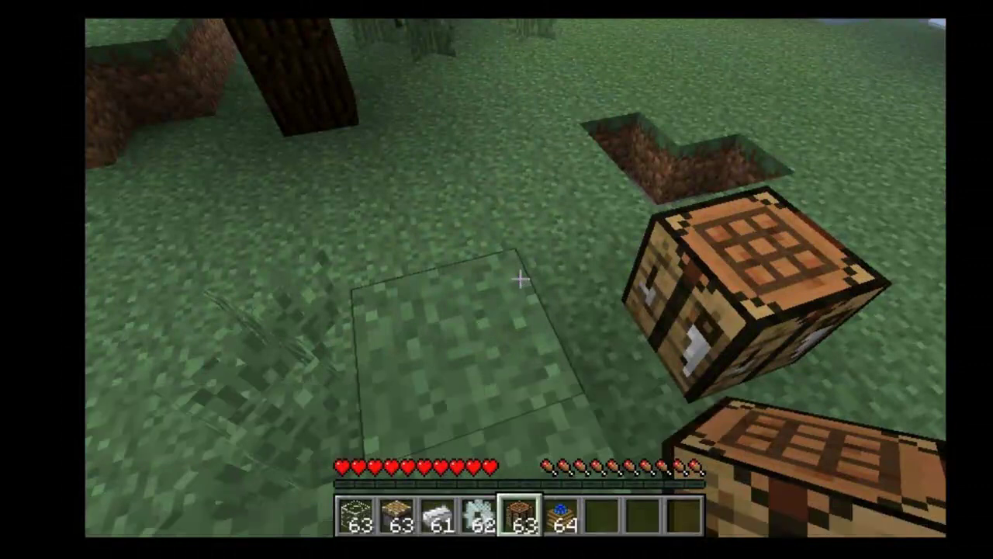
{"action": "scroll", "coordinate": [520, 279], "scroll_direction": "down", "scroll_amount": 1}
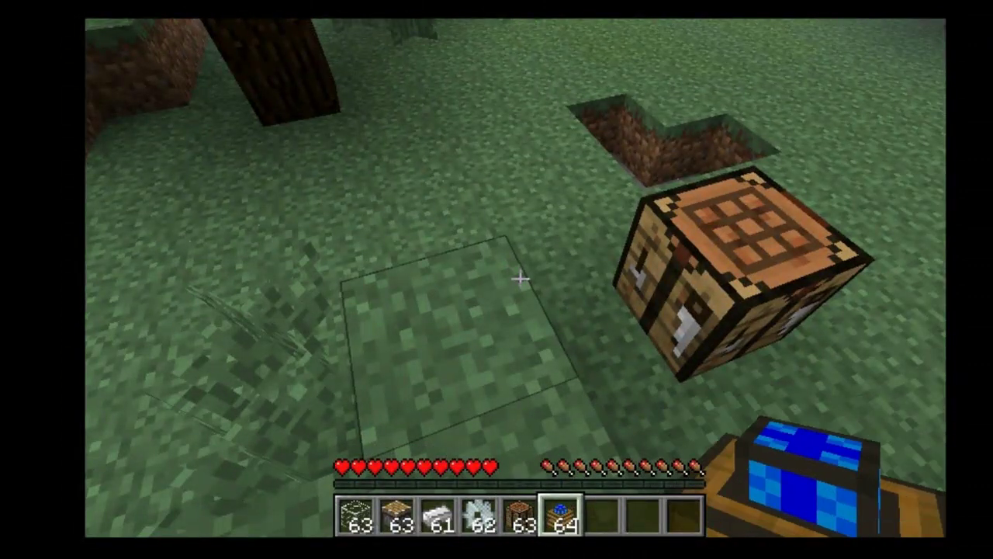
- Delete the stack of item 161 from the inventory with the TooManyItems trash
{"action": "key", "text": "e"}
{"action": "left_click", "coordinate": [556, 416]}
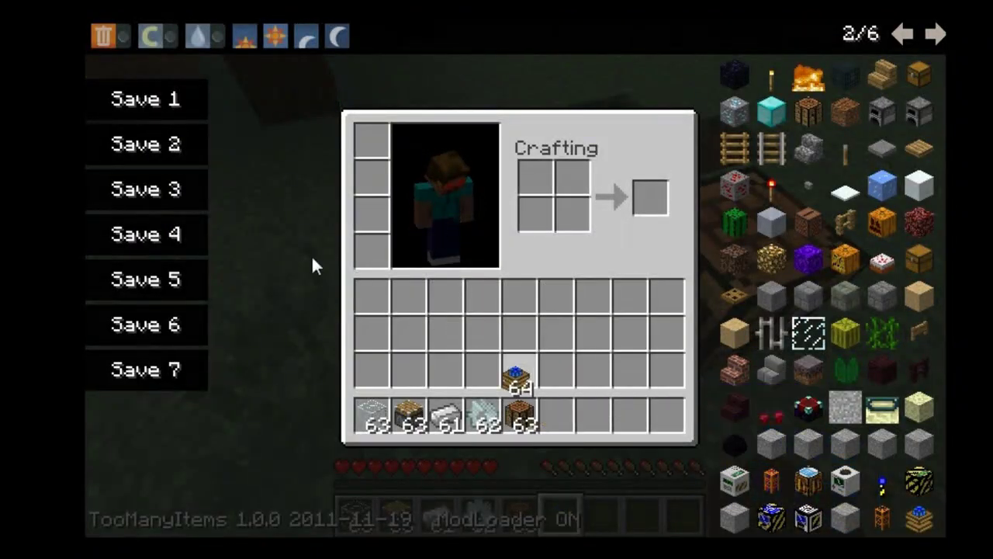
{"action": "left_click", "coordinate": [103, 34]}
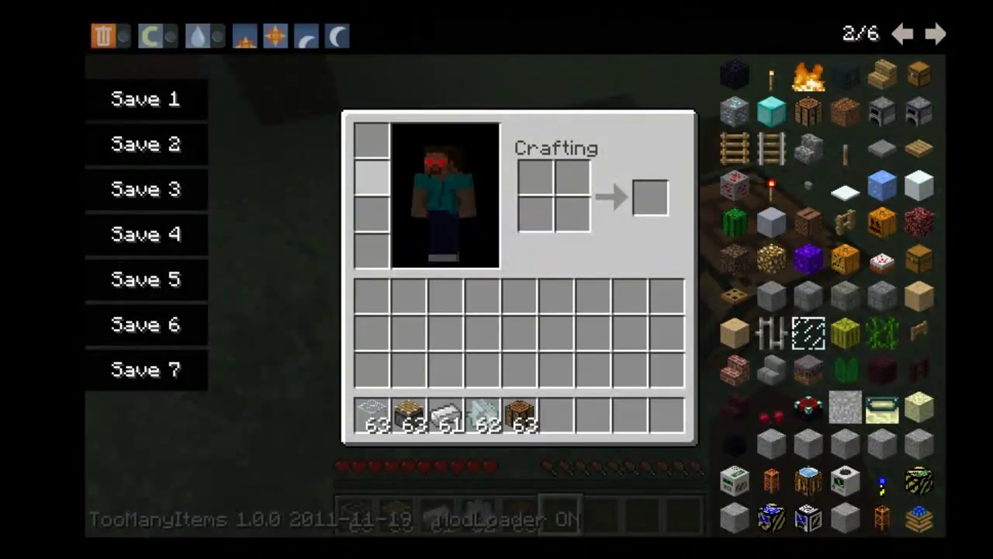
- Close the inventory and obtain engine variant 161:2 with the chat command "/i 161:2"
{"action": "type", "text": "et/"}
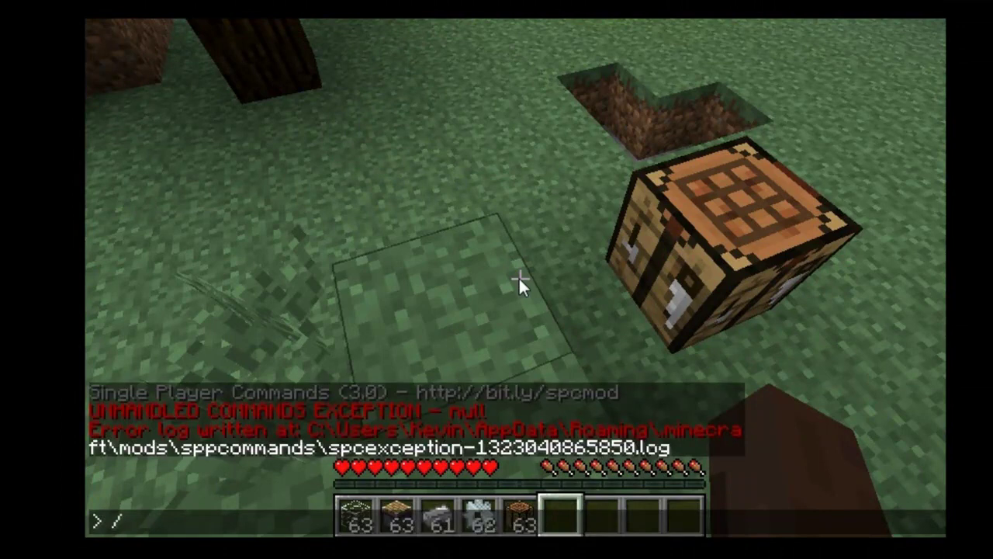
{"action": "type", "text": "i 161:2"}
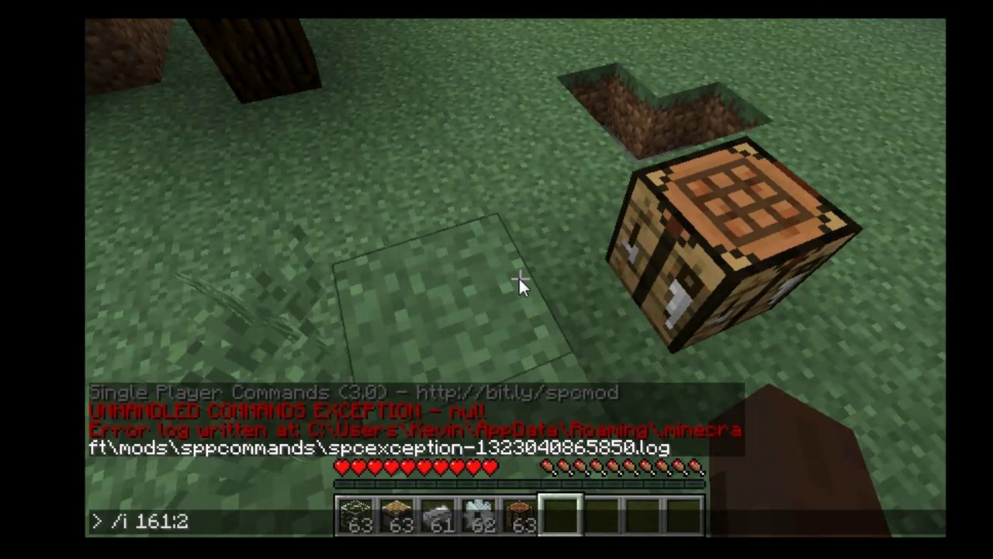
{"action": "key", "text": "Return"}
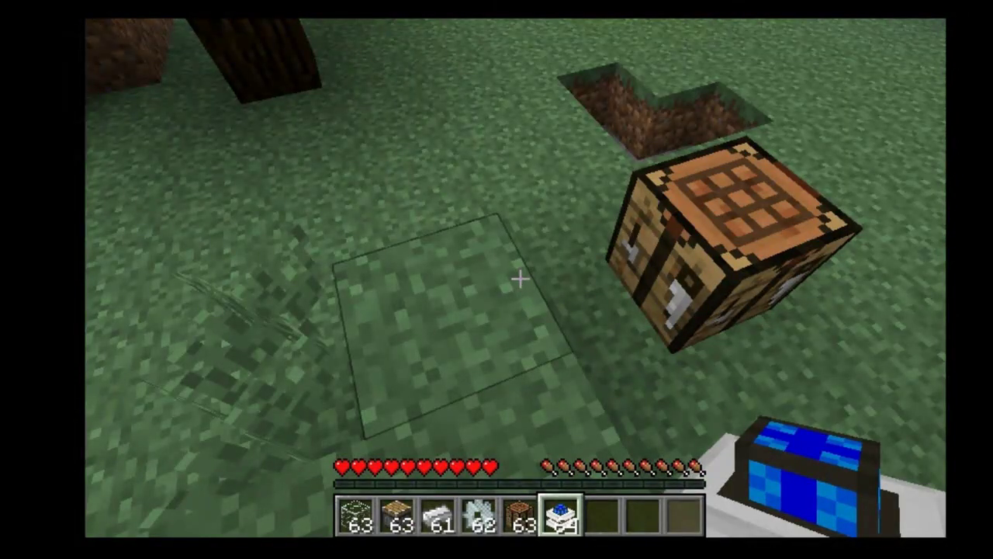
- Dismiss the chat, delete the 161:2 engine stack with the TooManyItems trash and close the inventory
{"action": "key", "text": "t"}
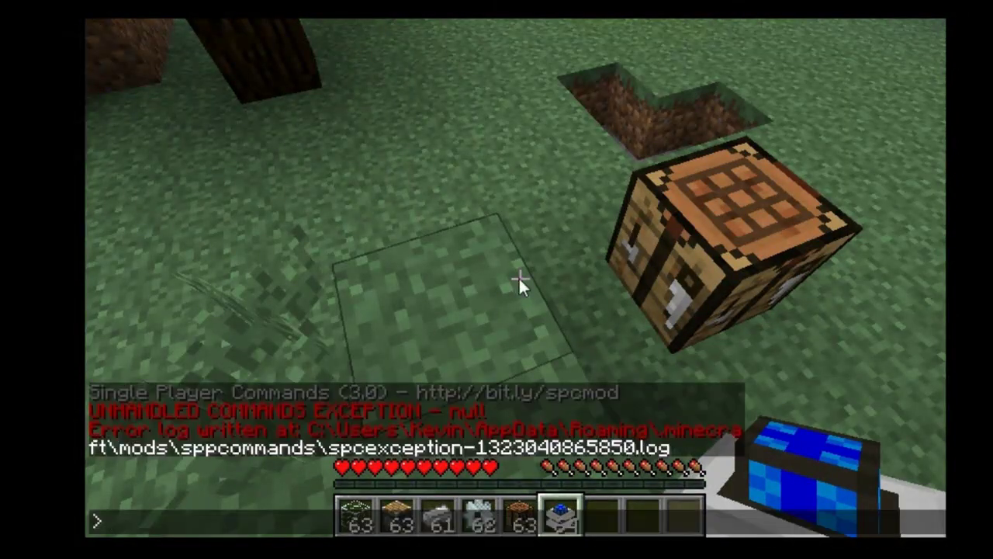
{"action": "key", "text": "Escape"}
{"action": "key", "text": "Escape"}
{"action": "key", "text": "Escape"}
{"action": "key", "text": "e"}
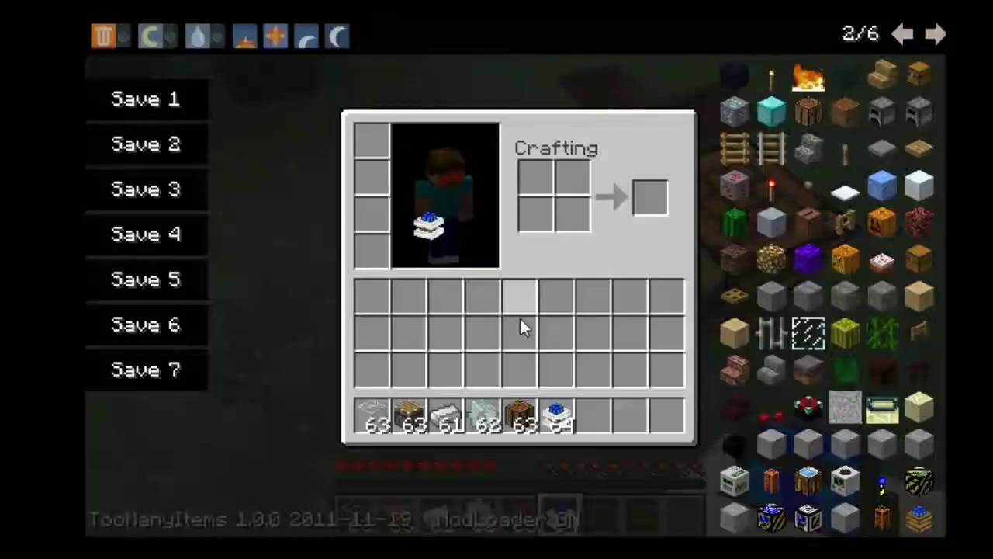
{"action": "left_click", "coordinate": [556, 416]}
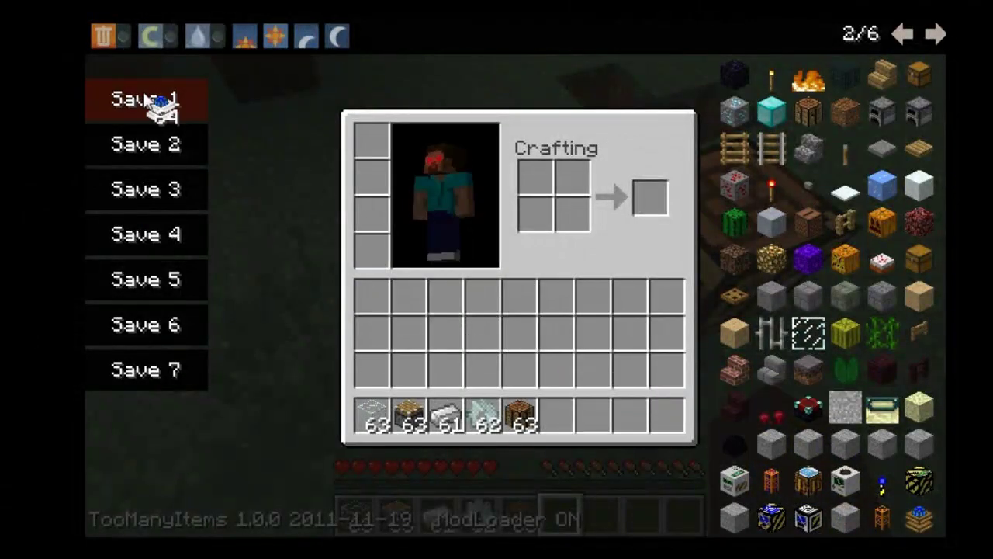
{"action": "left_click", "coordinate": [107, 36]}
{"action": "key", "text": "e"}
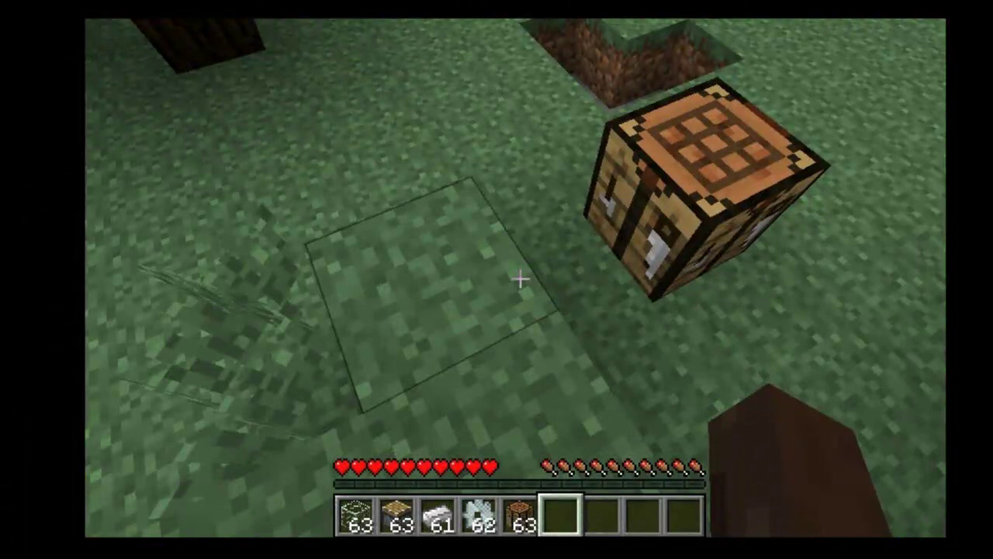
- Obtain engine variant 161:1 with the chat command "/i 161:1"
{"action": "type", "text": "t/"}
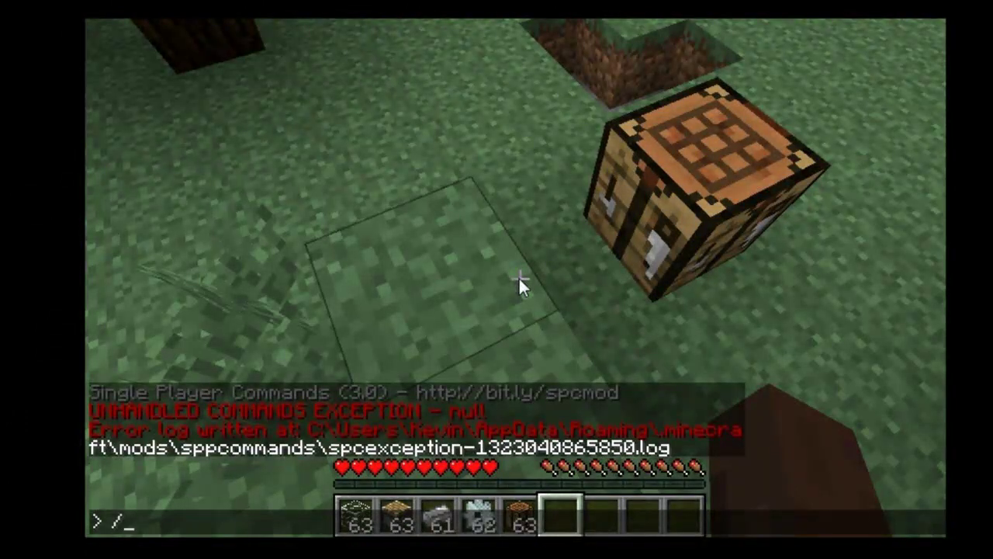
{"action": "type", "text": "i 161:1"}
{"action": "key", "text": "Return"}
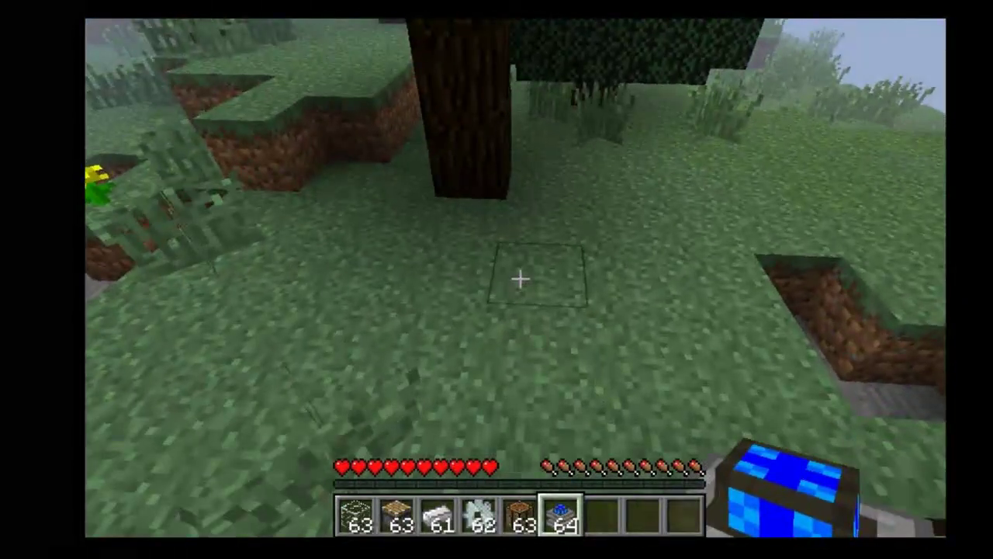
- Place three Steam Engines on the grass near the crafting table and open the last one's fuel window
{"action": "right_click", "coordinate": [520, 278]}
{"action": "right_click", "coordinate": [520, 278]}
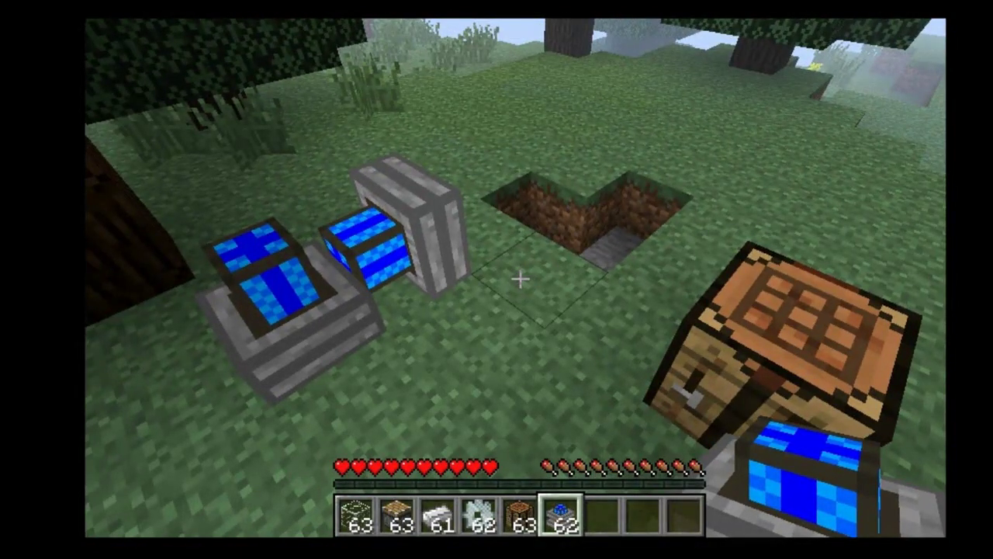
{"action": "right_click", "coordinate": [520, 279]}
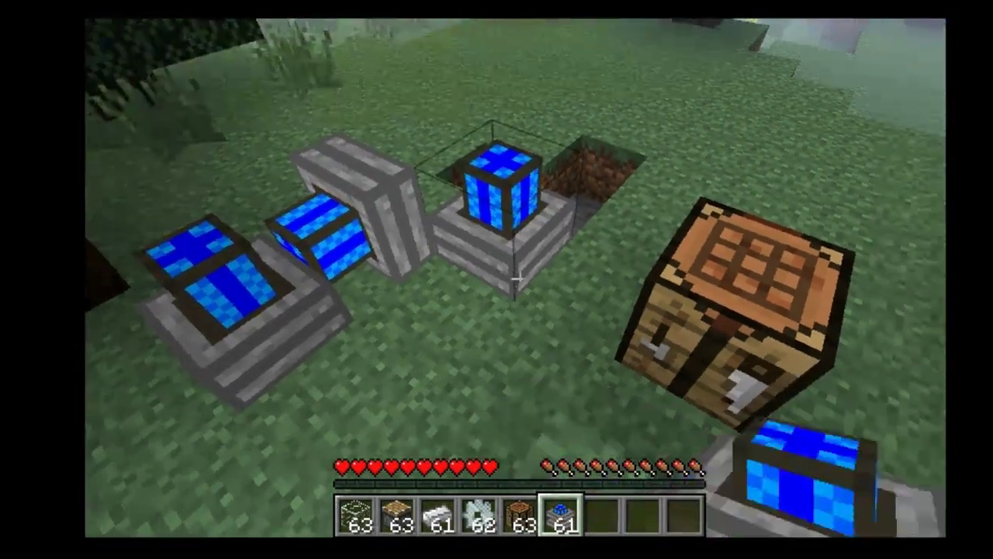
{"action": "right_click", "coordinate": [520, 279]}
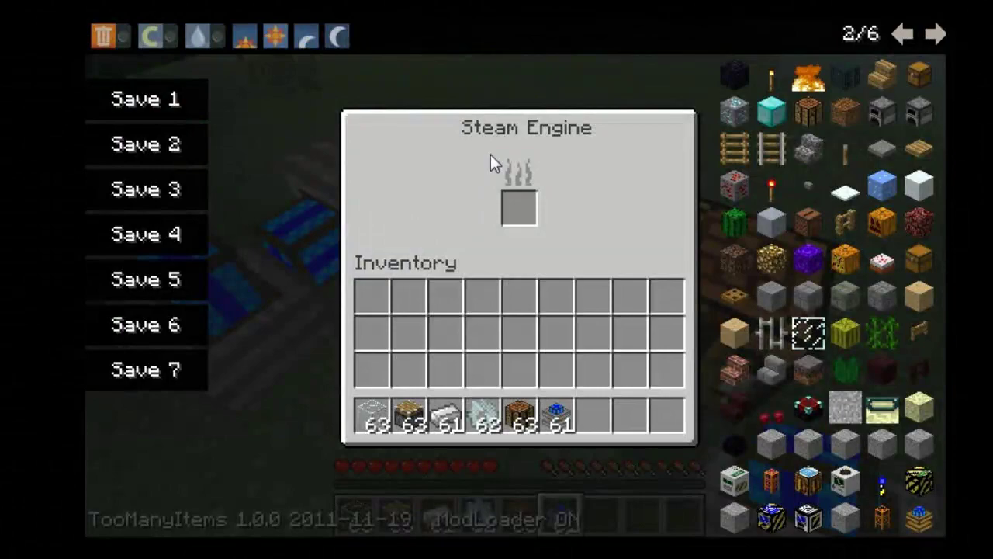